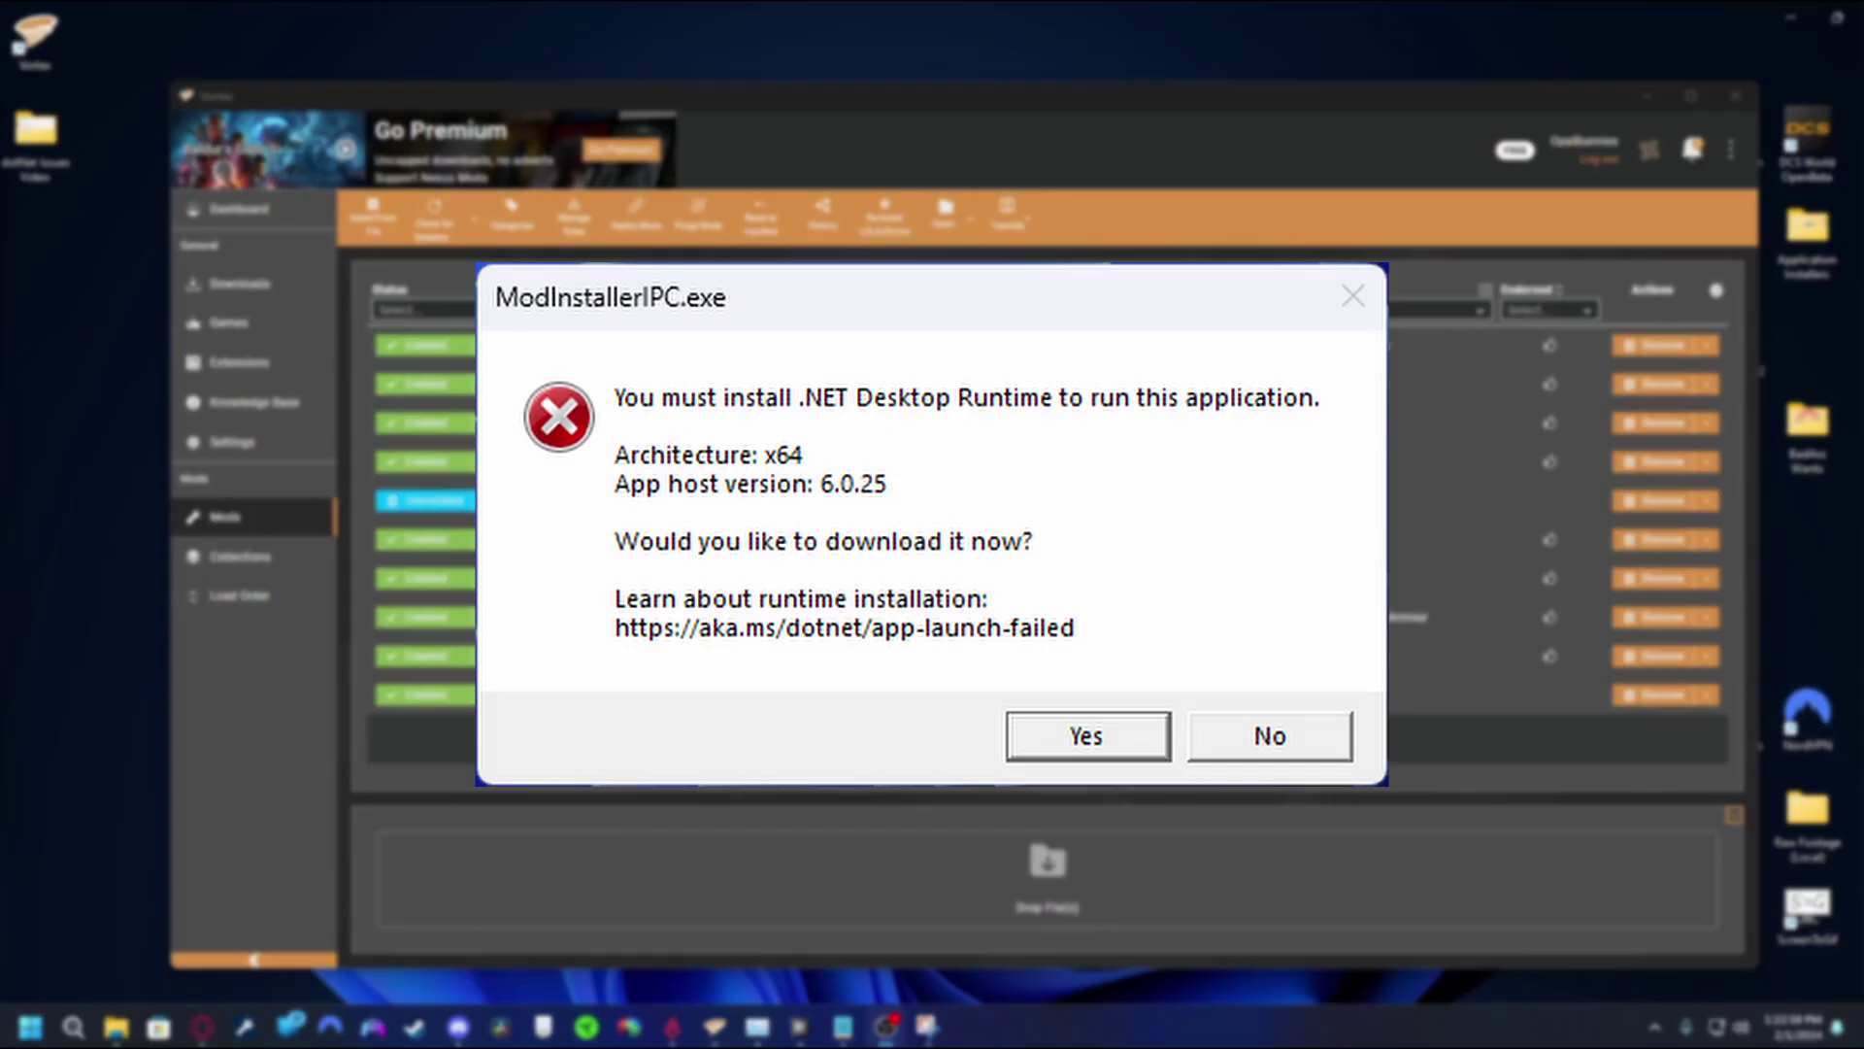
# Dismiss the .NET Desktop Runtime error and open the Workarounds settings to check the installer sandbox option
pyautogui.press('Escape')
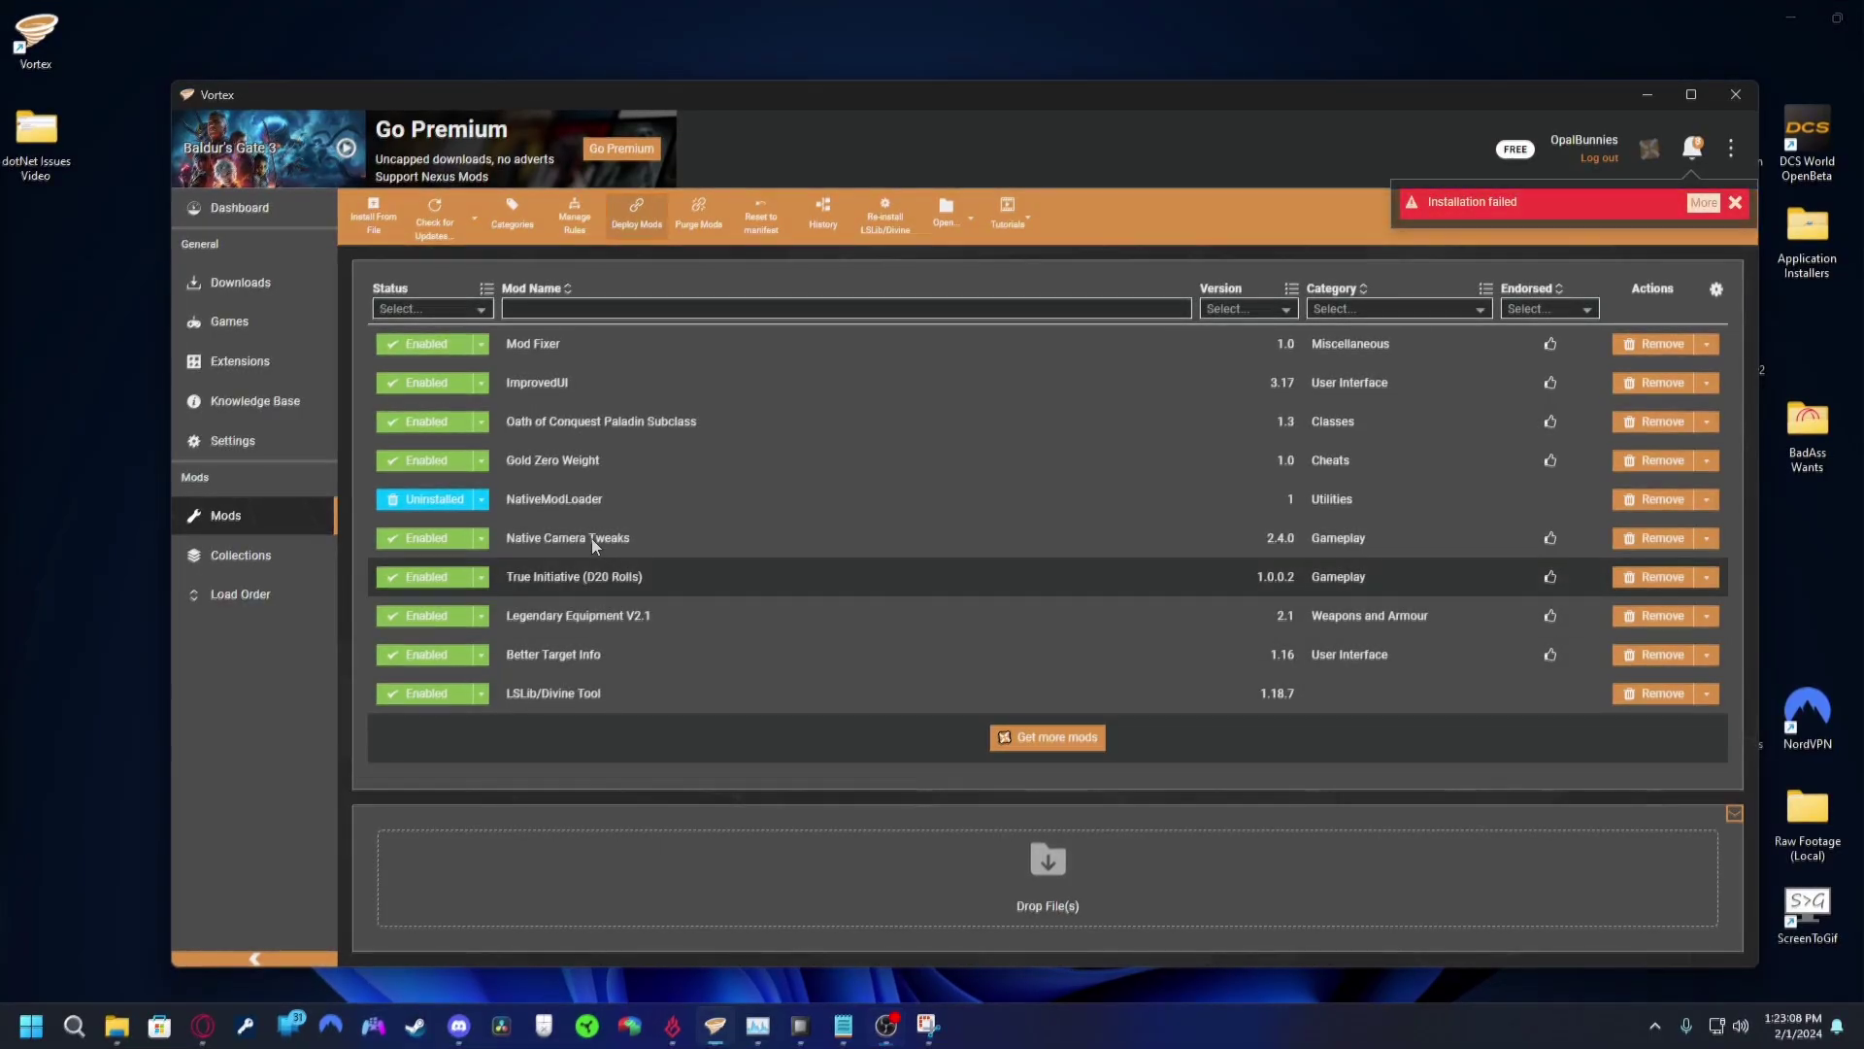
pyautogui.click(273, 454)
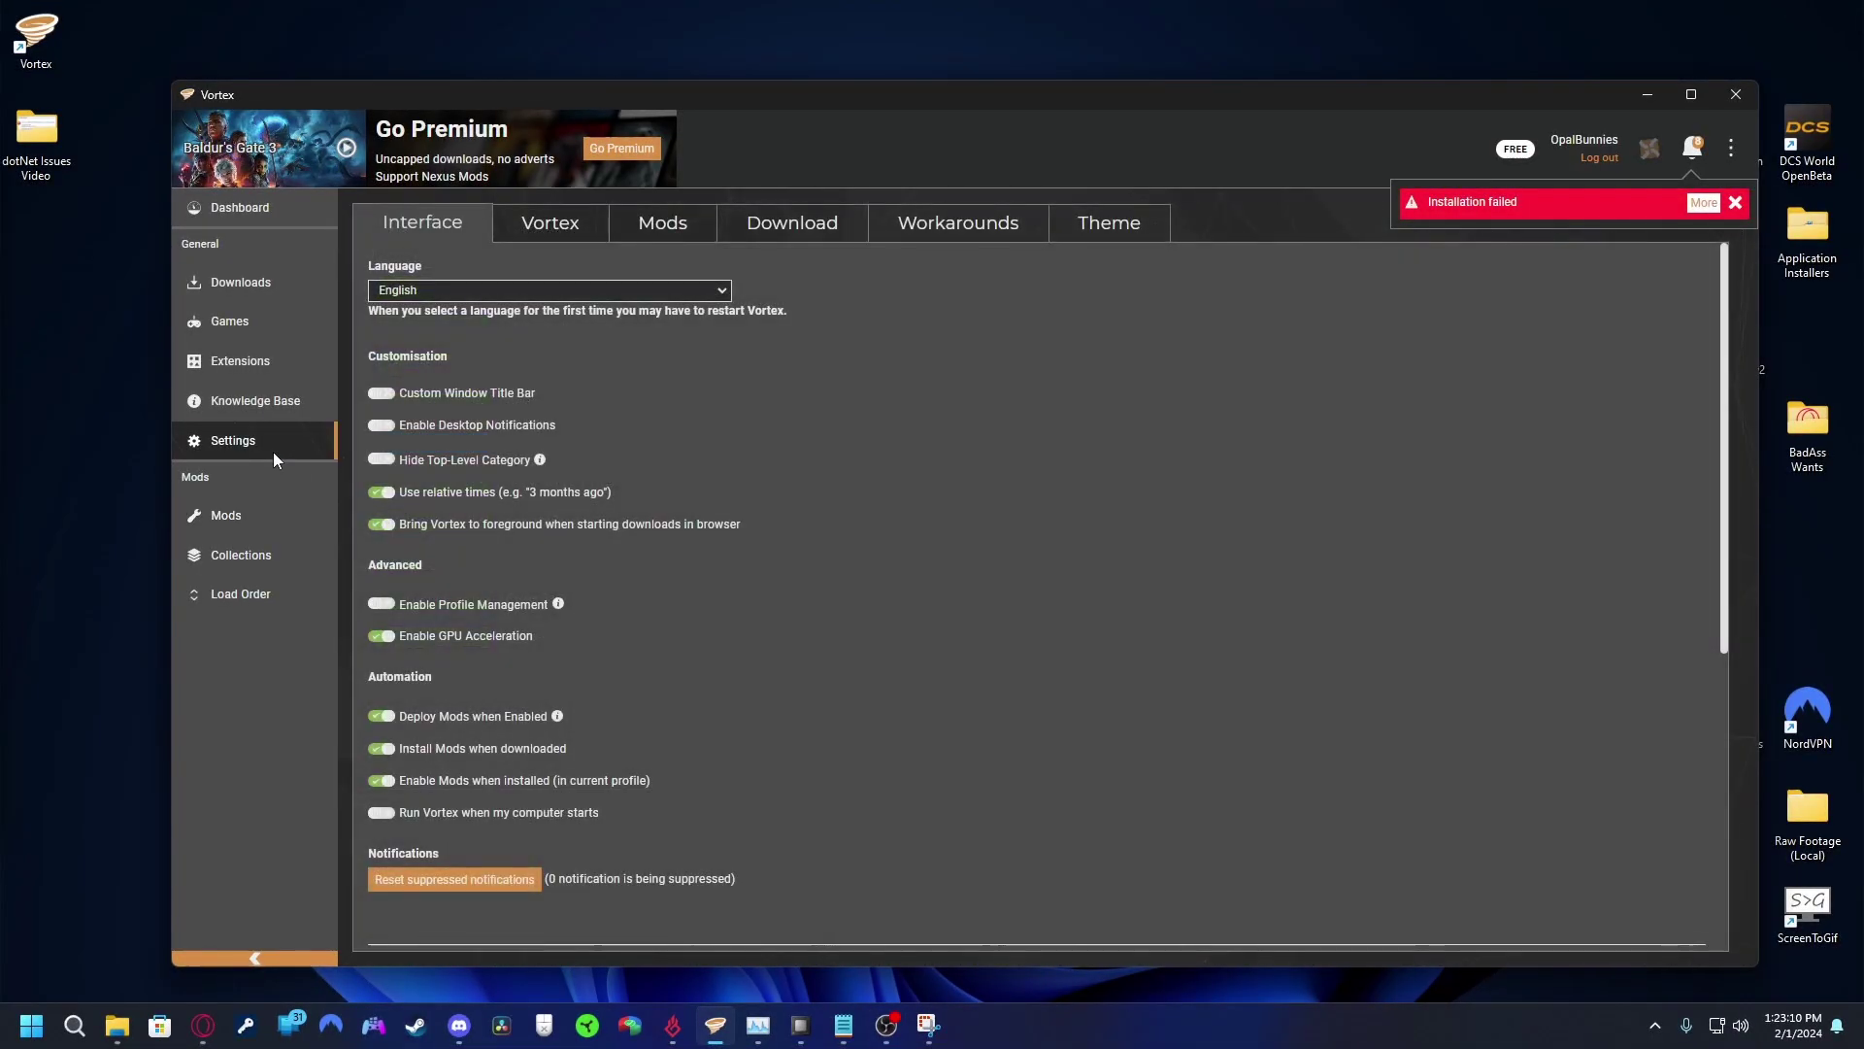
pyautogui.click(932, 231)
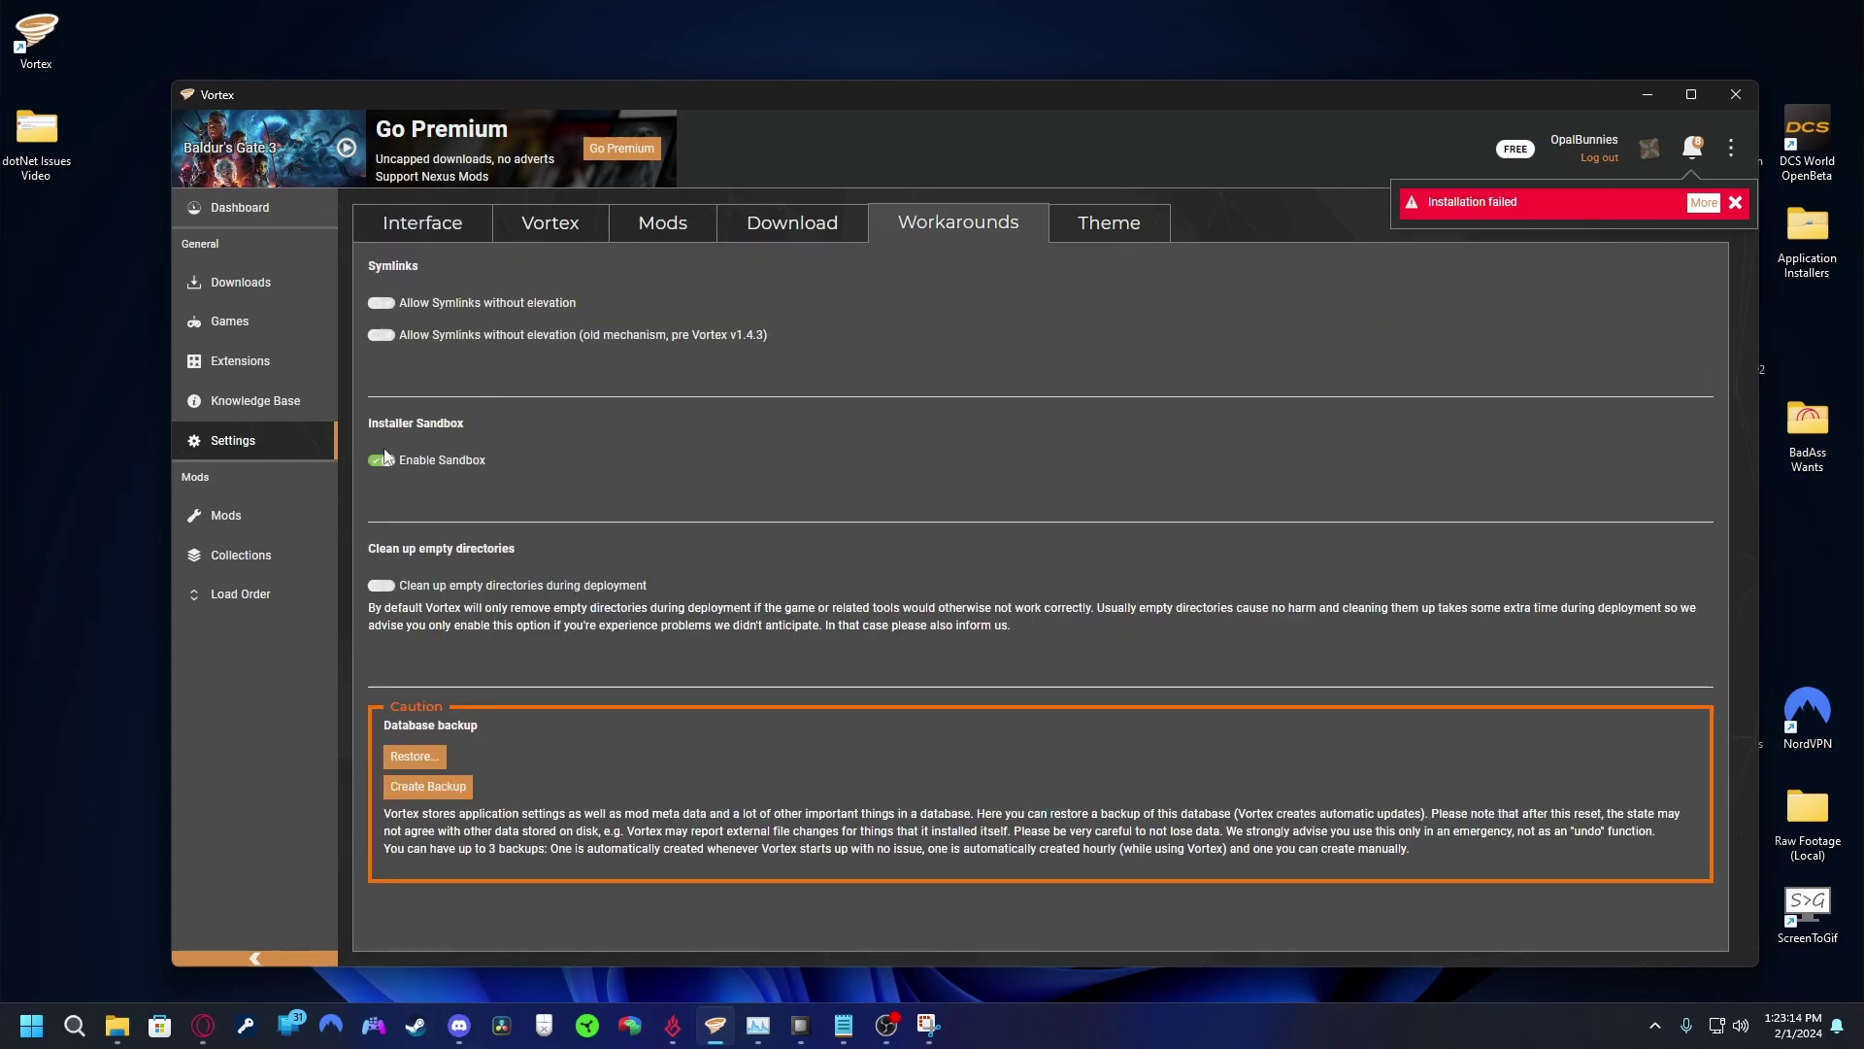
# Go back to the mod list and try installing the uninstalled NativeModLoader mod
pyautogui.click(235, 526)
pyautogui.click(406, 499)
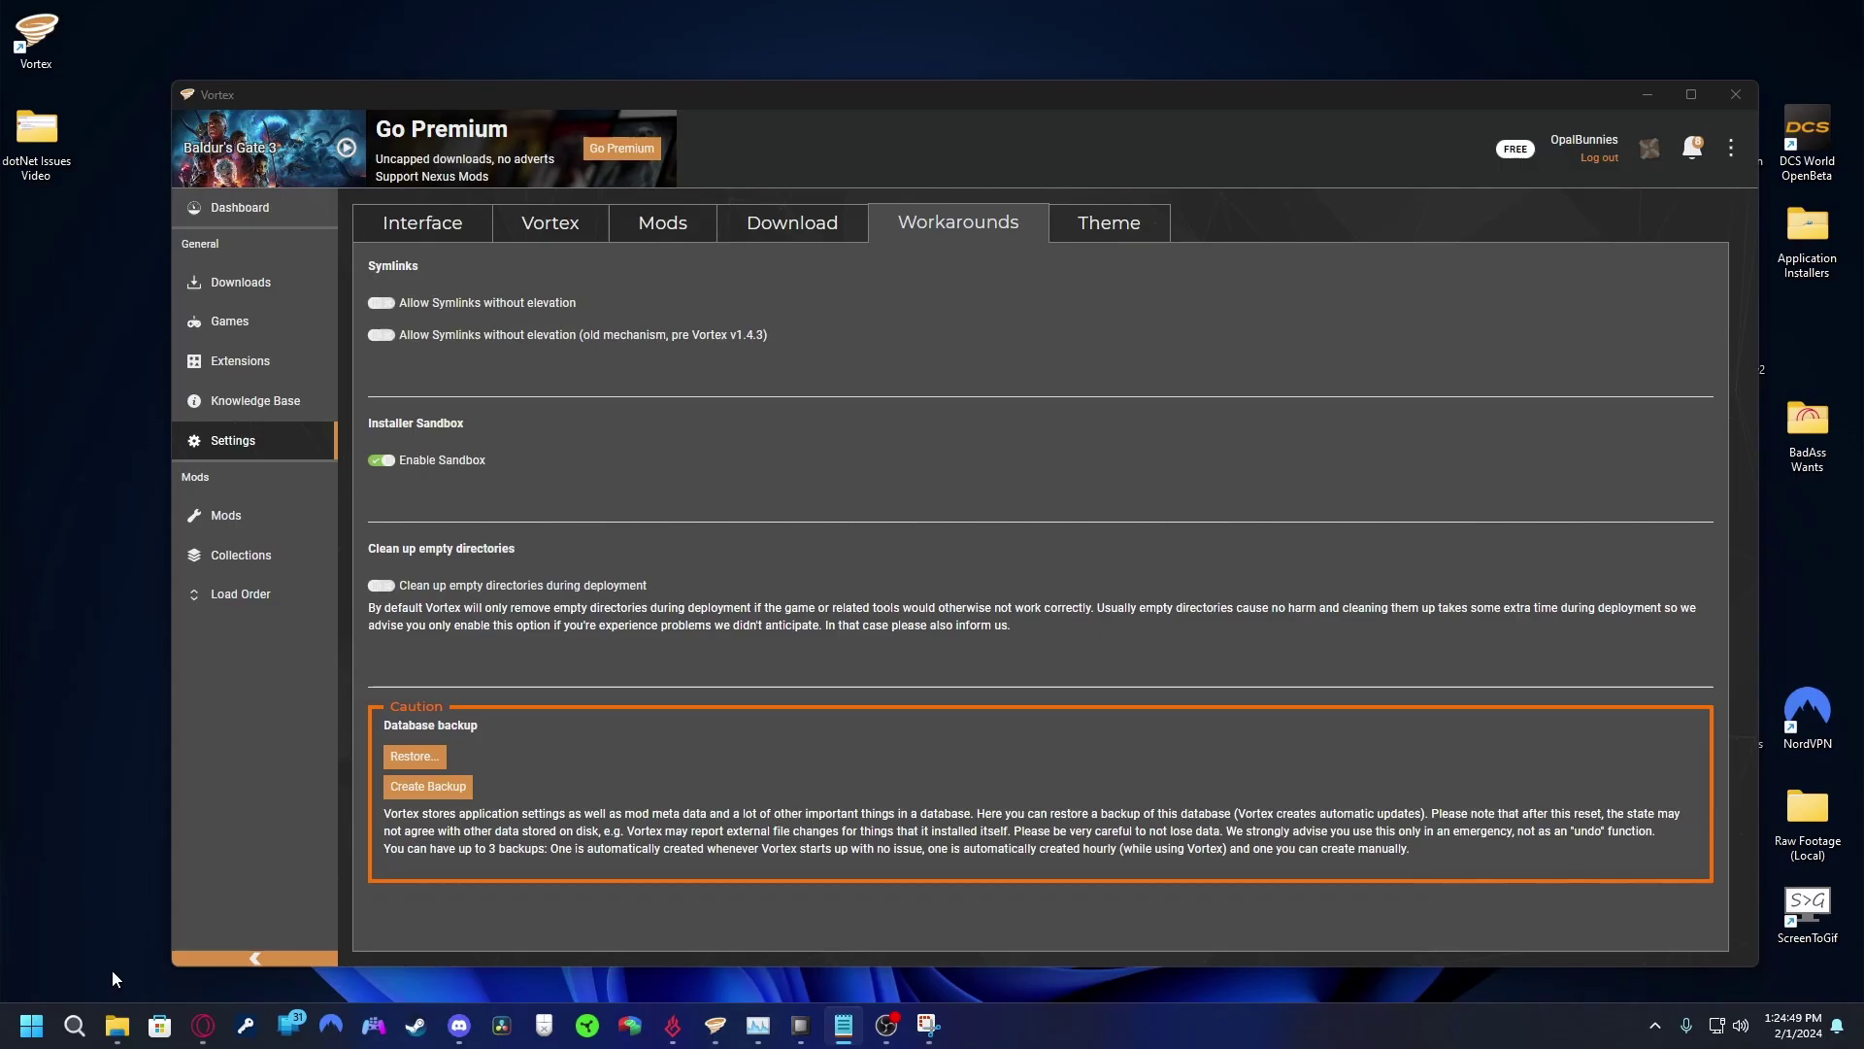
# Open a new File Explorer window and browse to the Local Disk (C:) drive
pyautogui.rightClick(117, 1029)
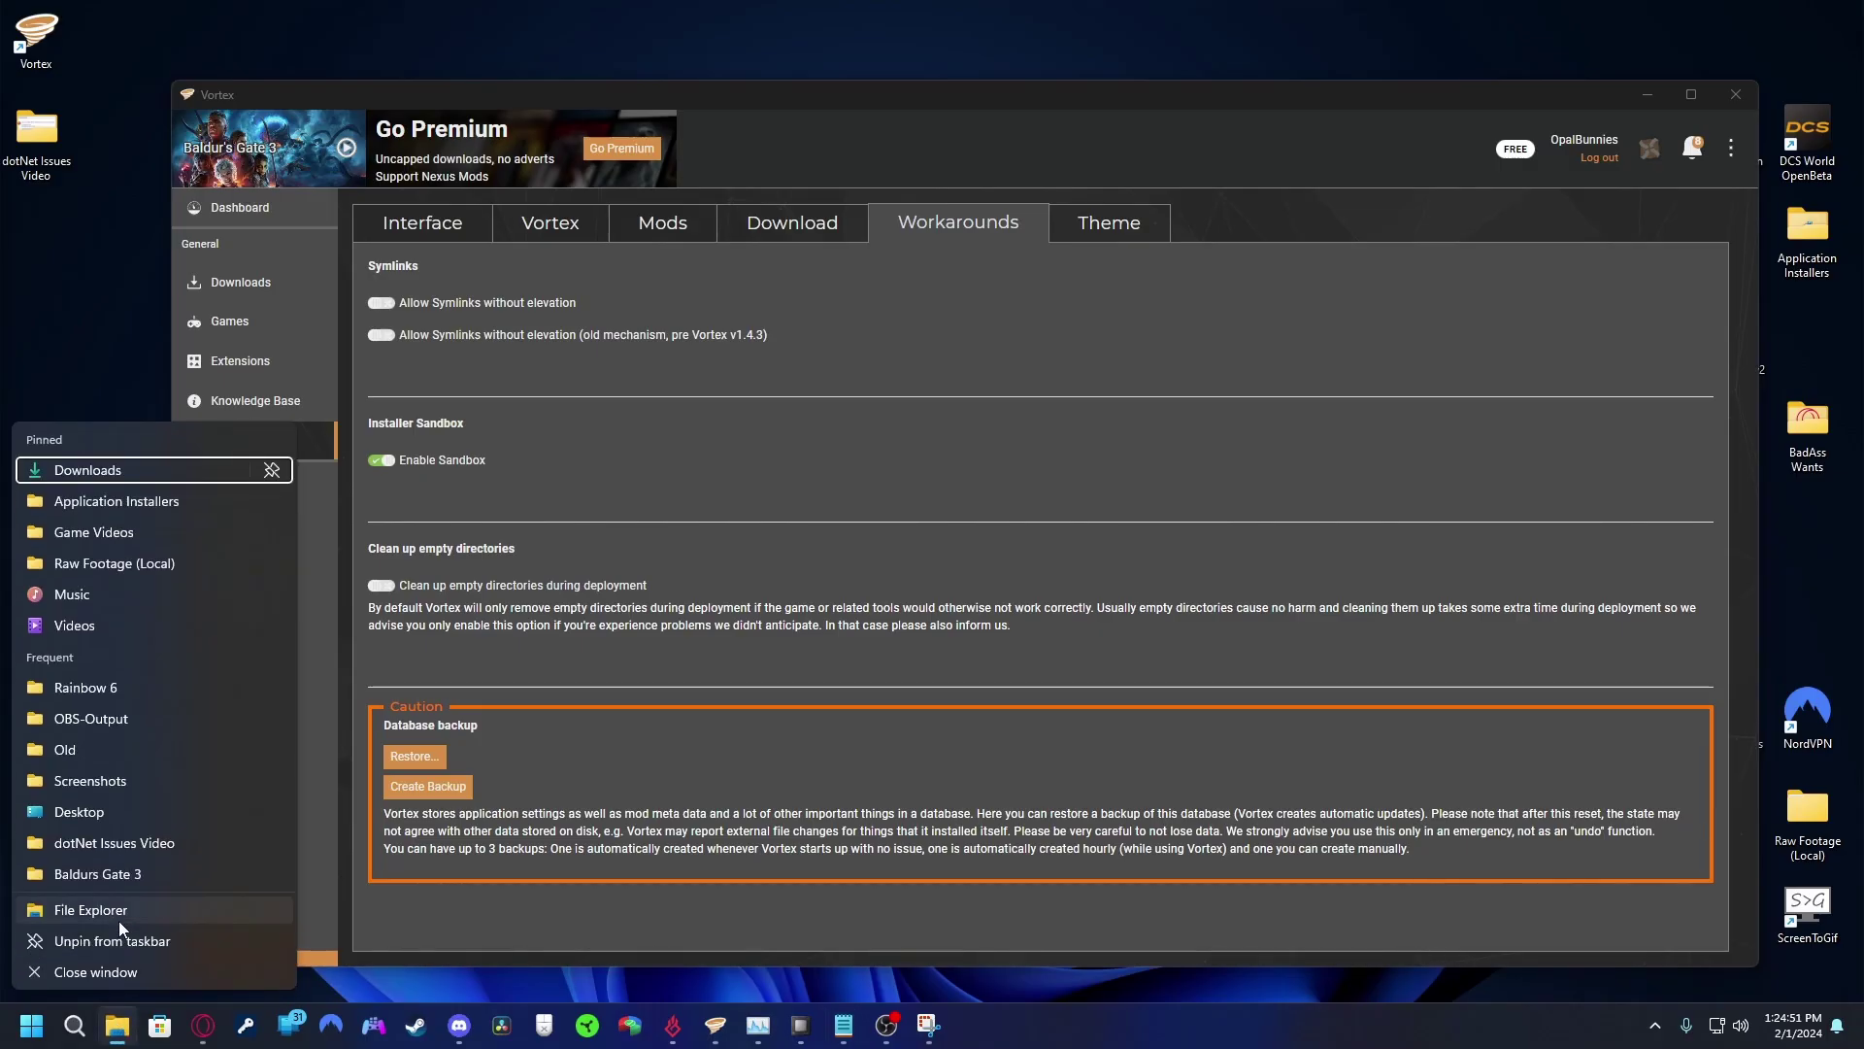
pyautogui.click(529, 644)
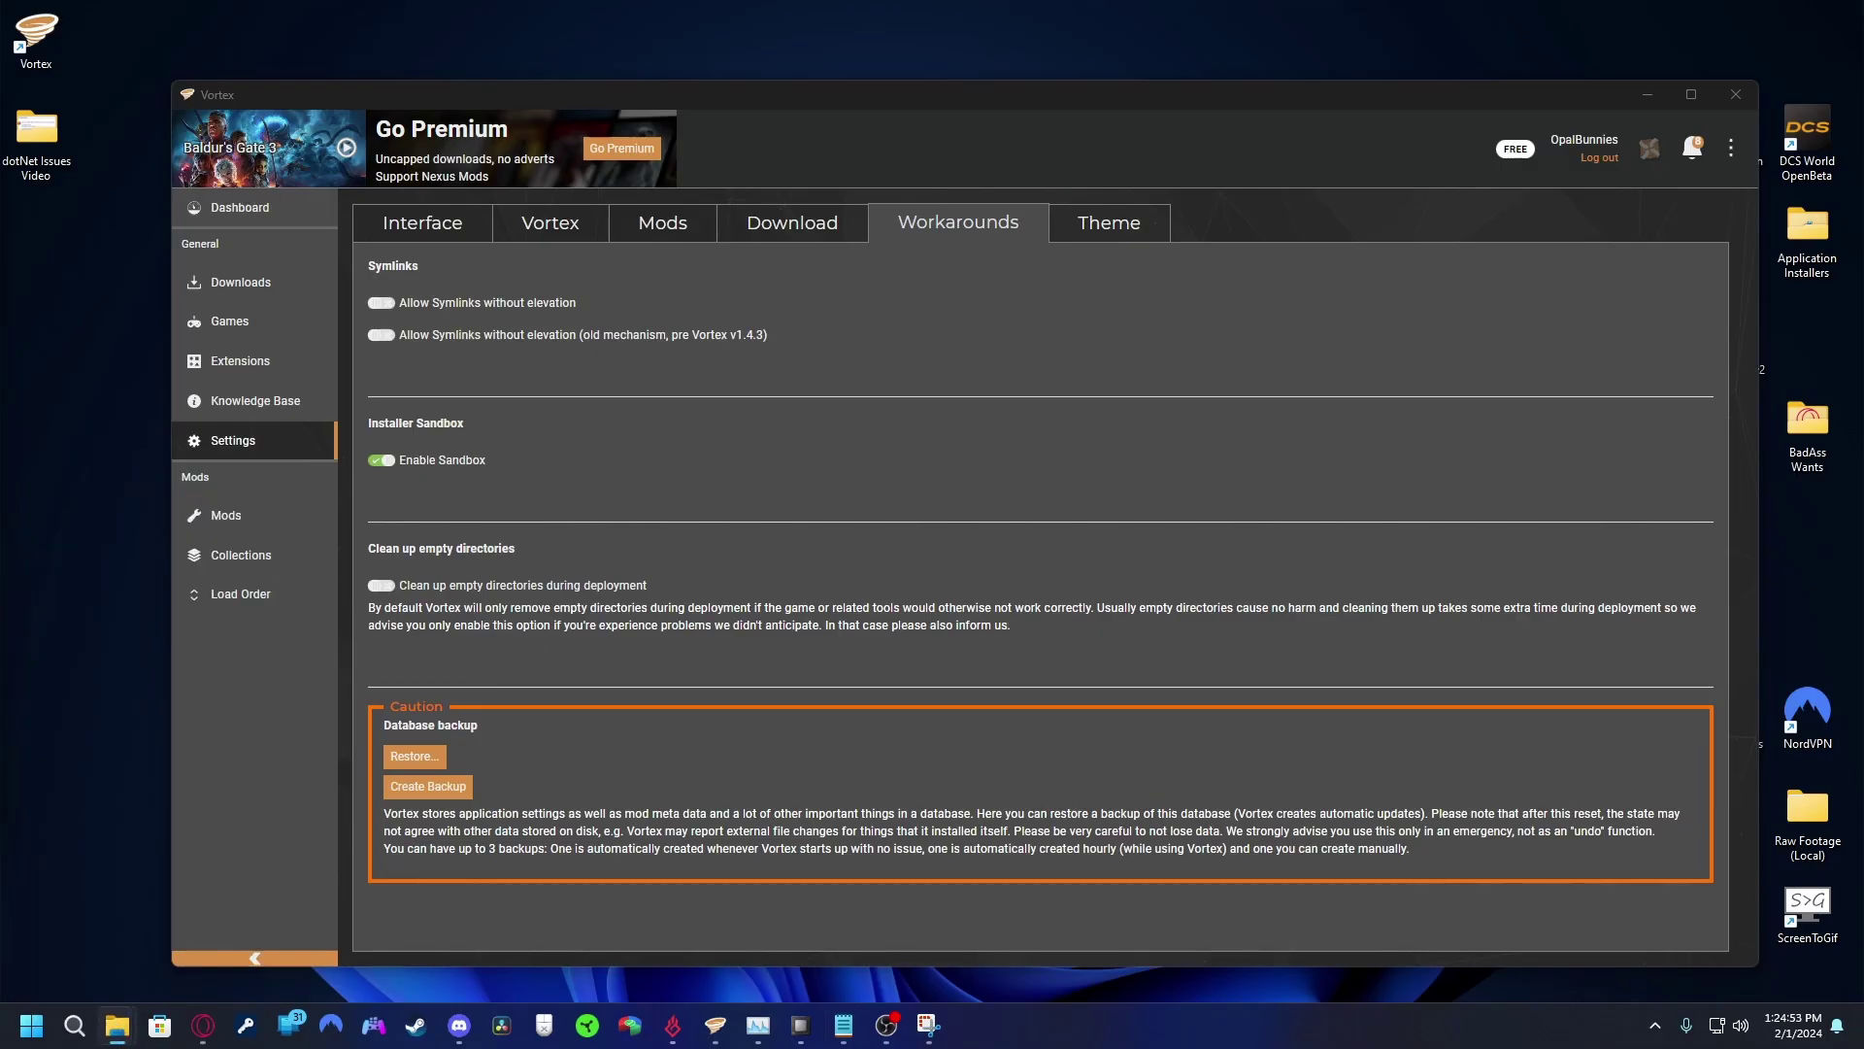
pyautogui.moveTo(830, 446); pyautogui.dragTo(1180, 375)
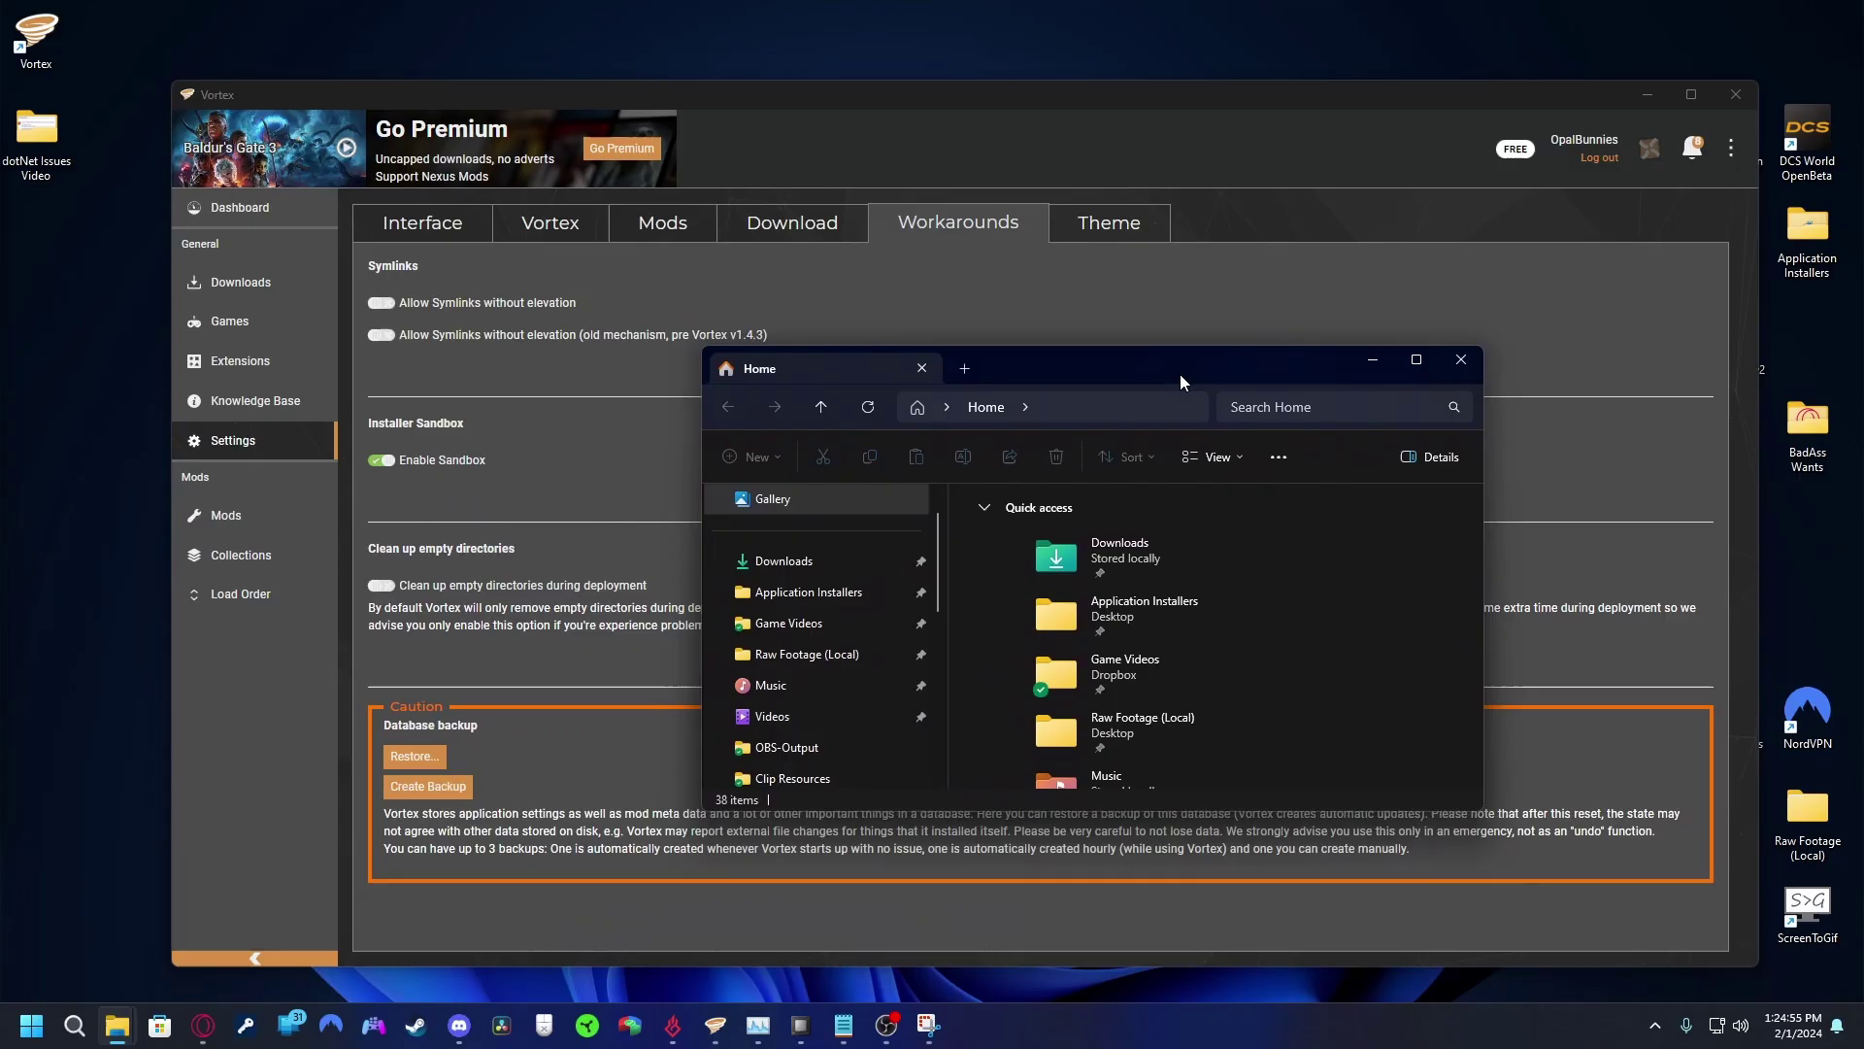
pyautogui.scroll(-10, 825, 612)
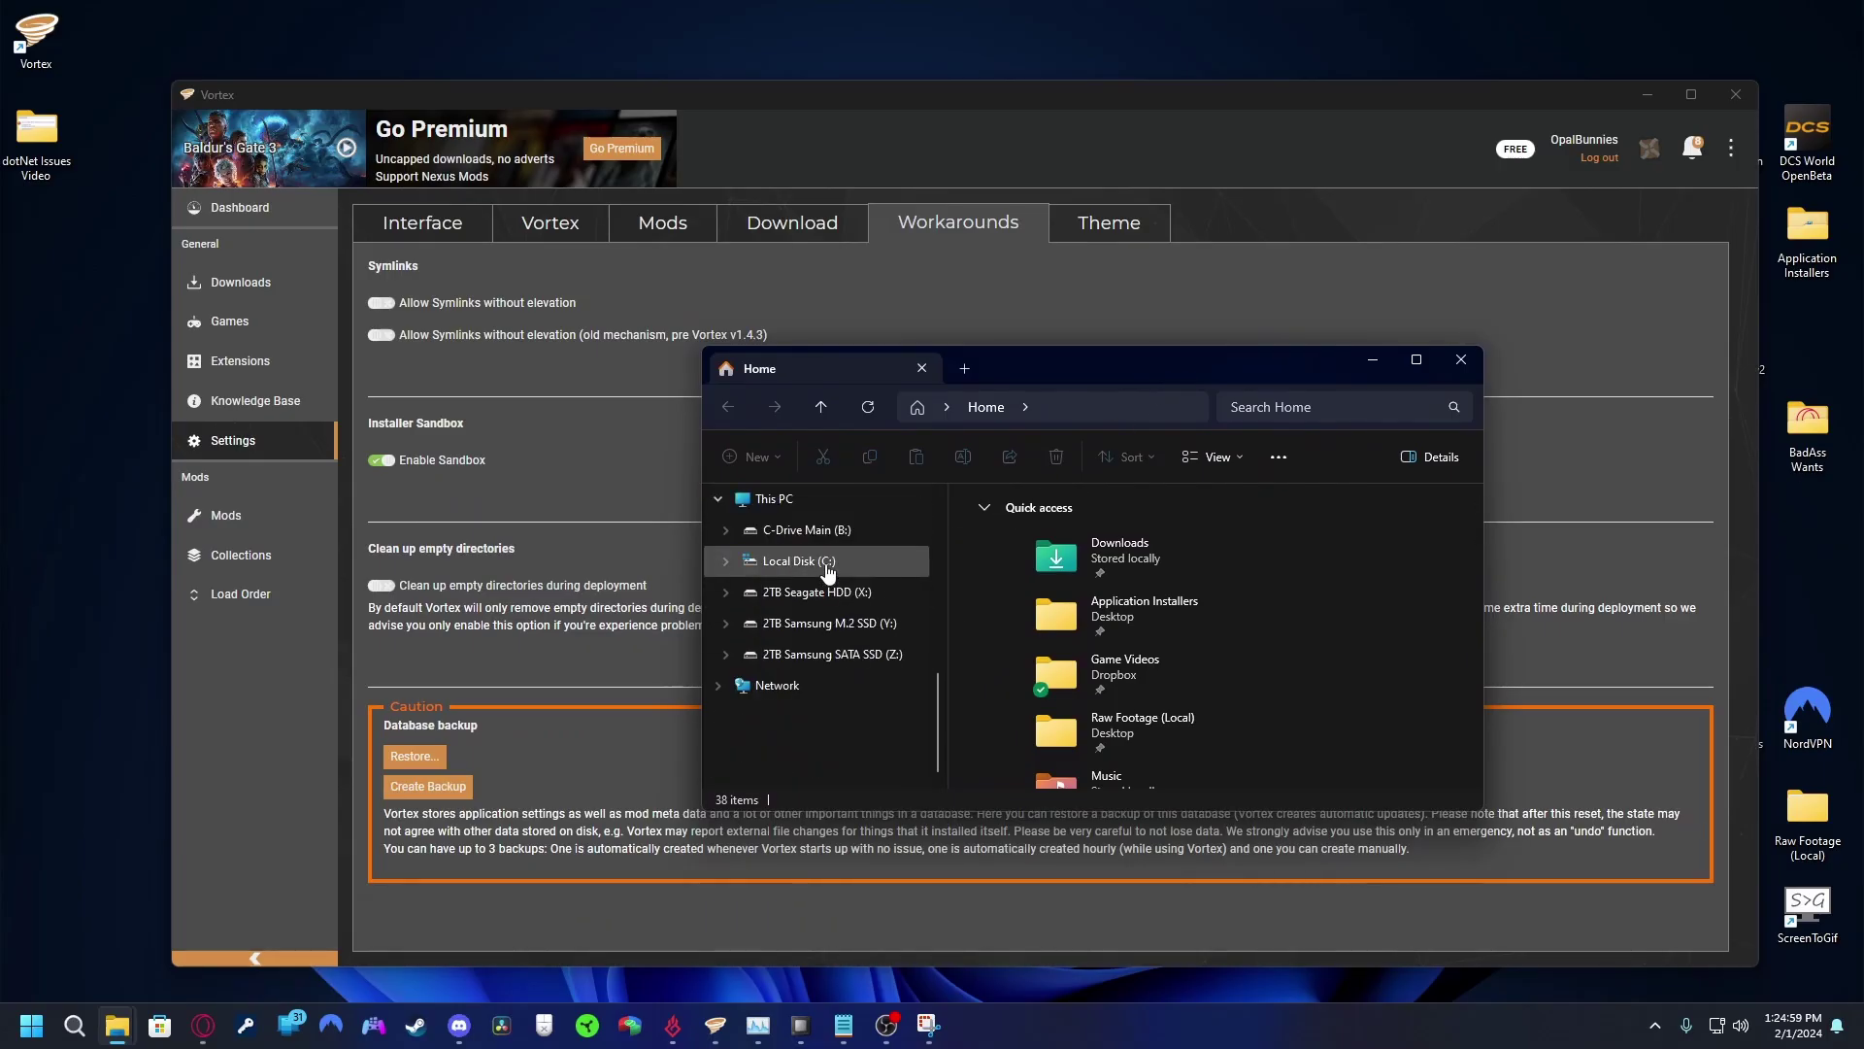
pyautogui.click(827, 565)
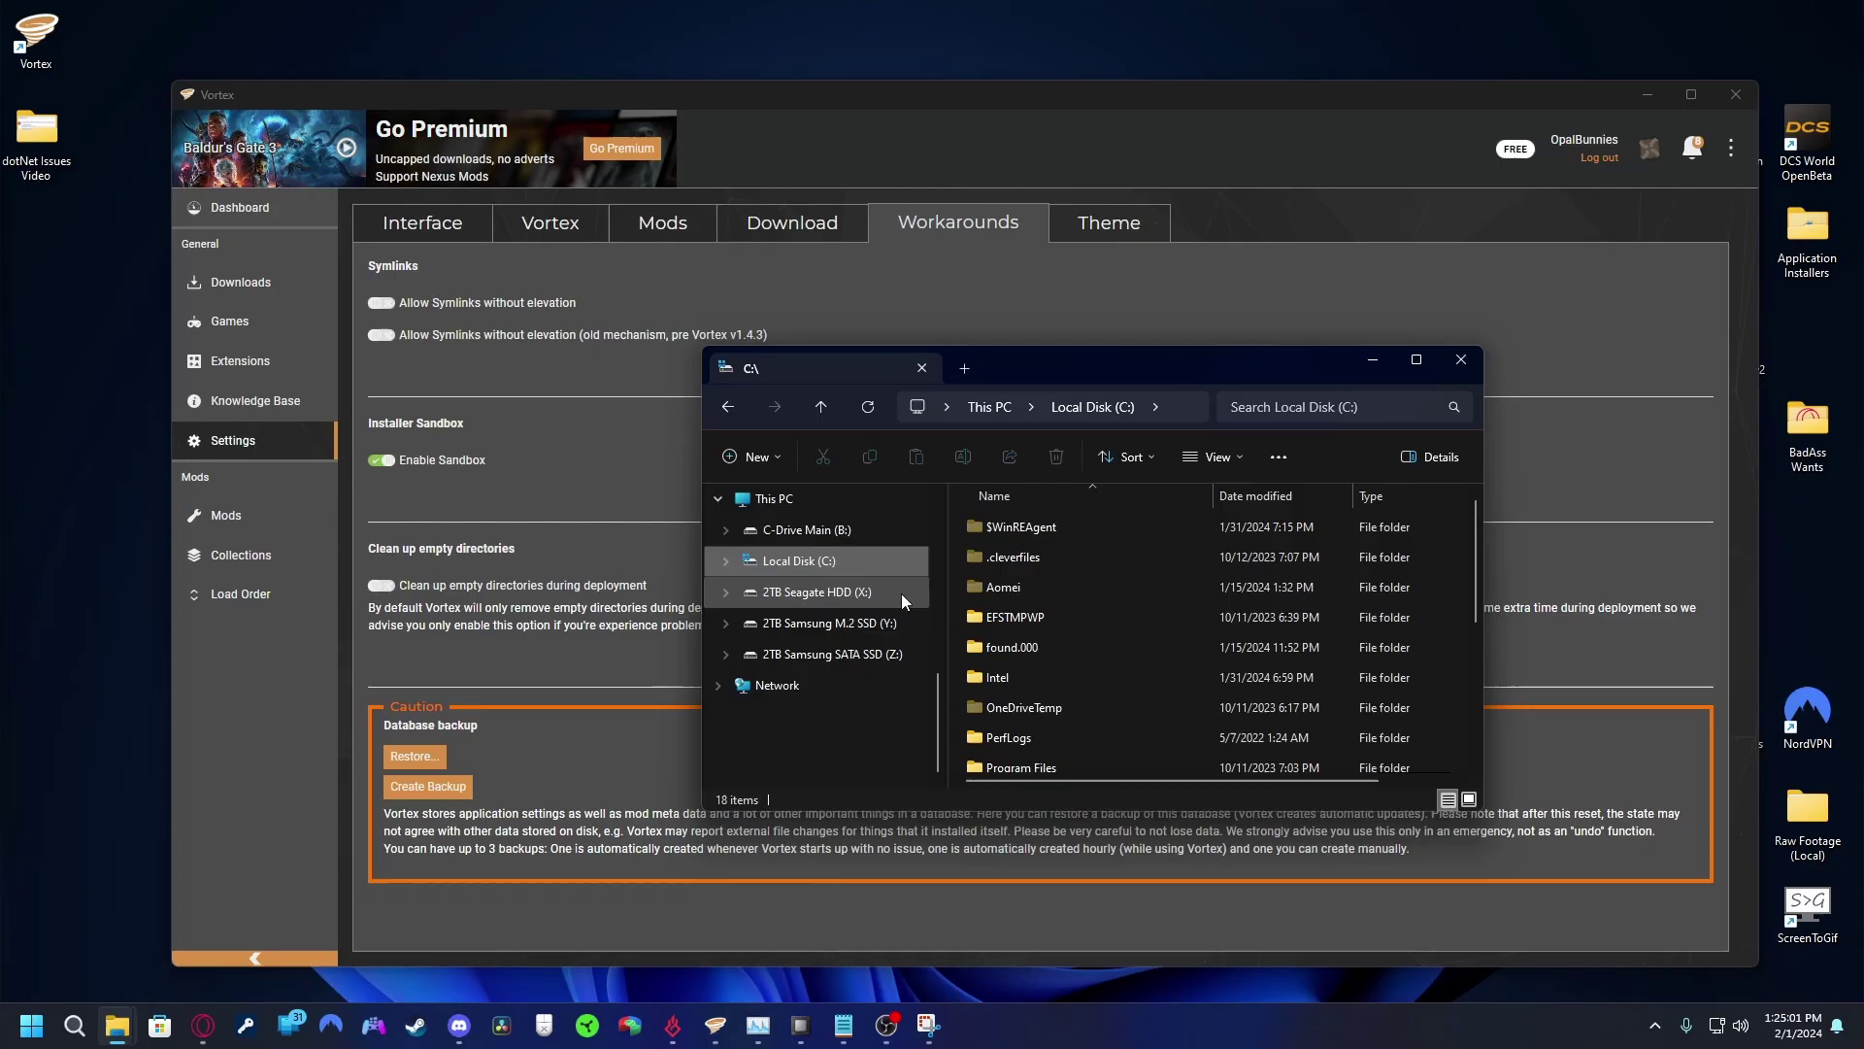
# Show the security permissions in the properties of the Program Files folder
pyautogui.click(1081, 767)
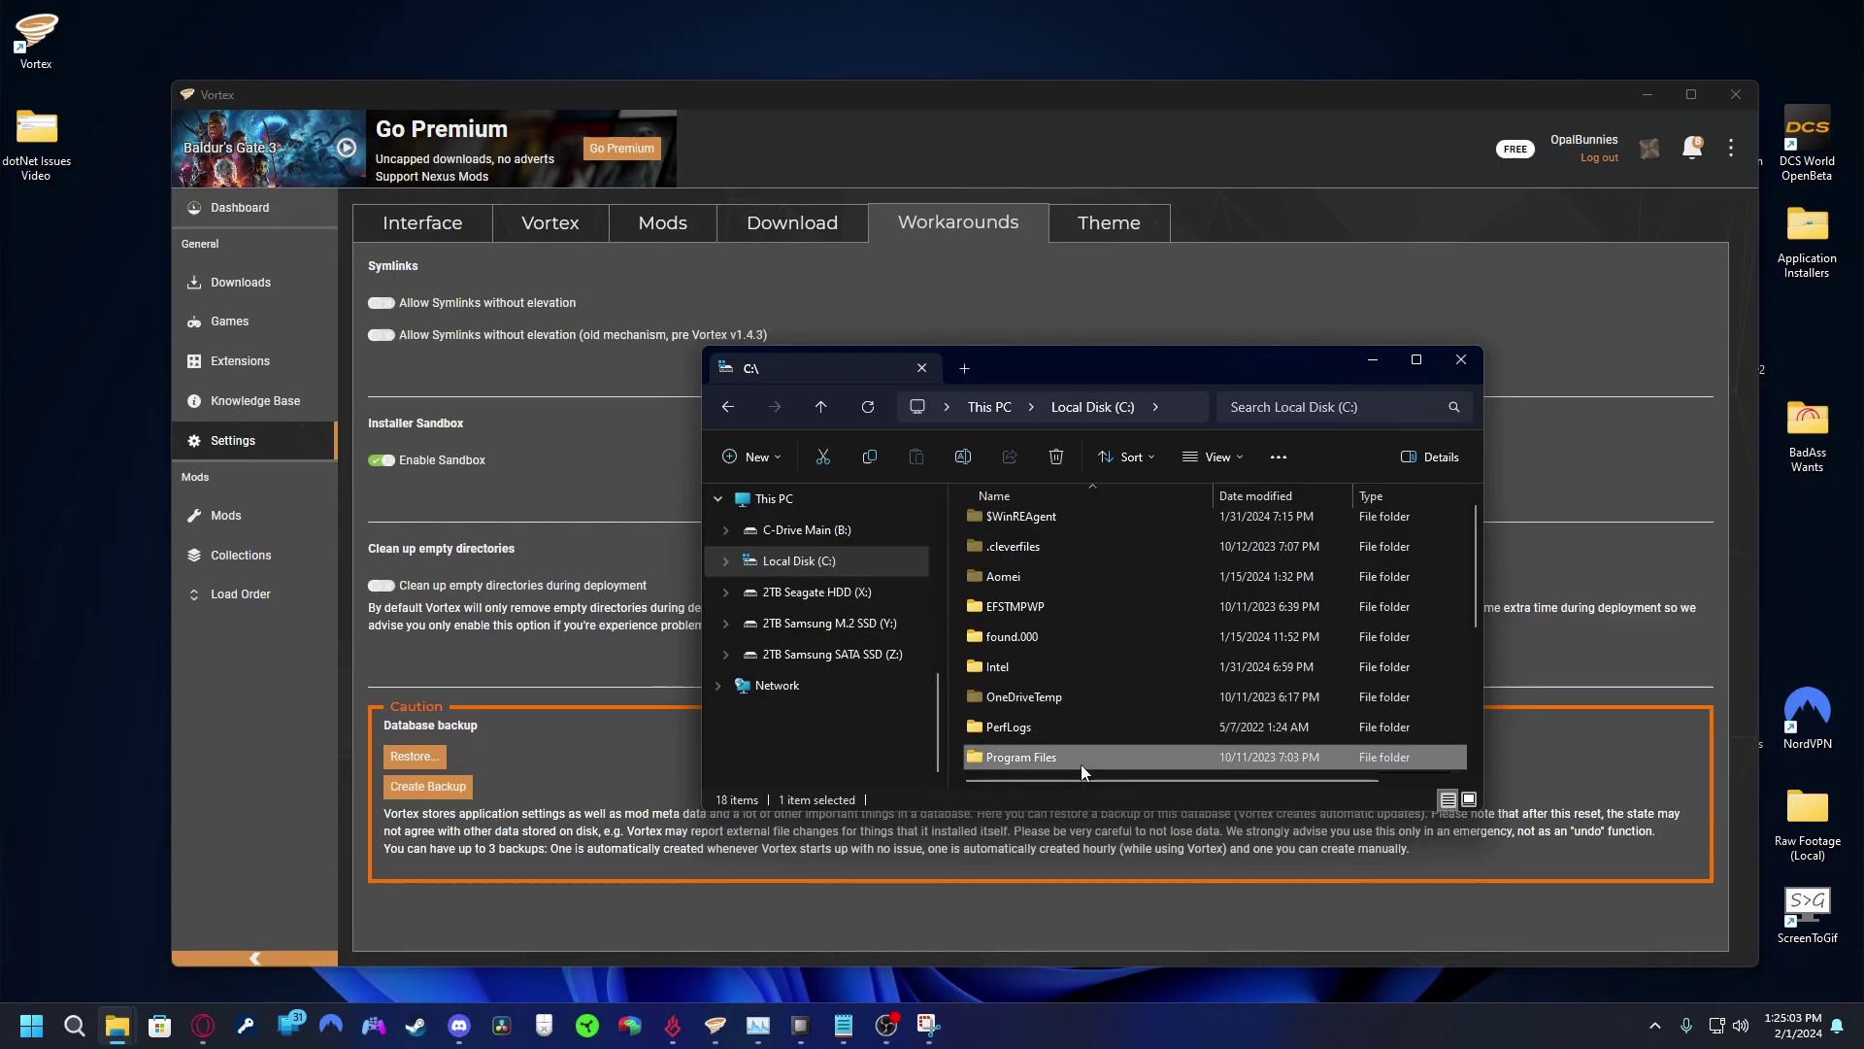
pyautogui.rightClick(1081, 762)
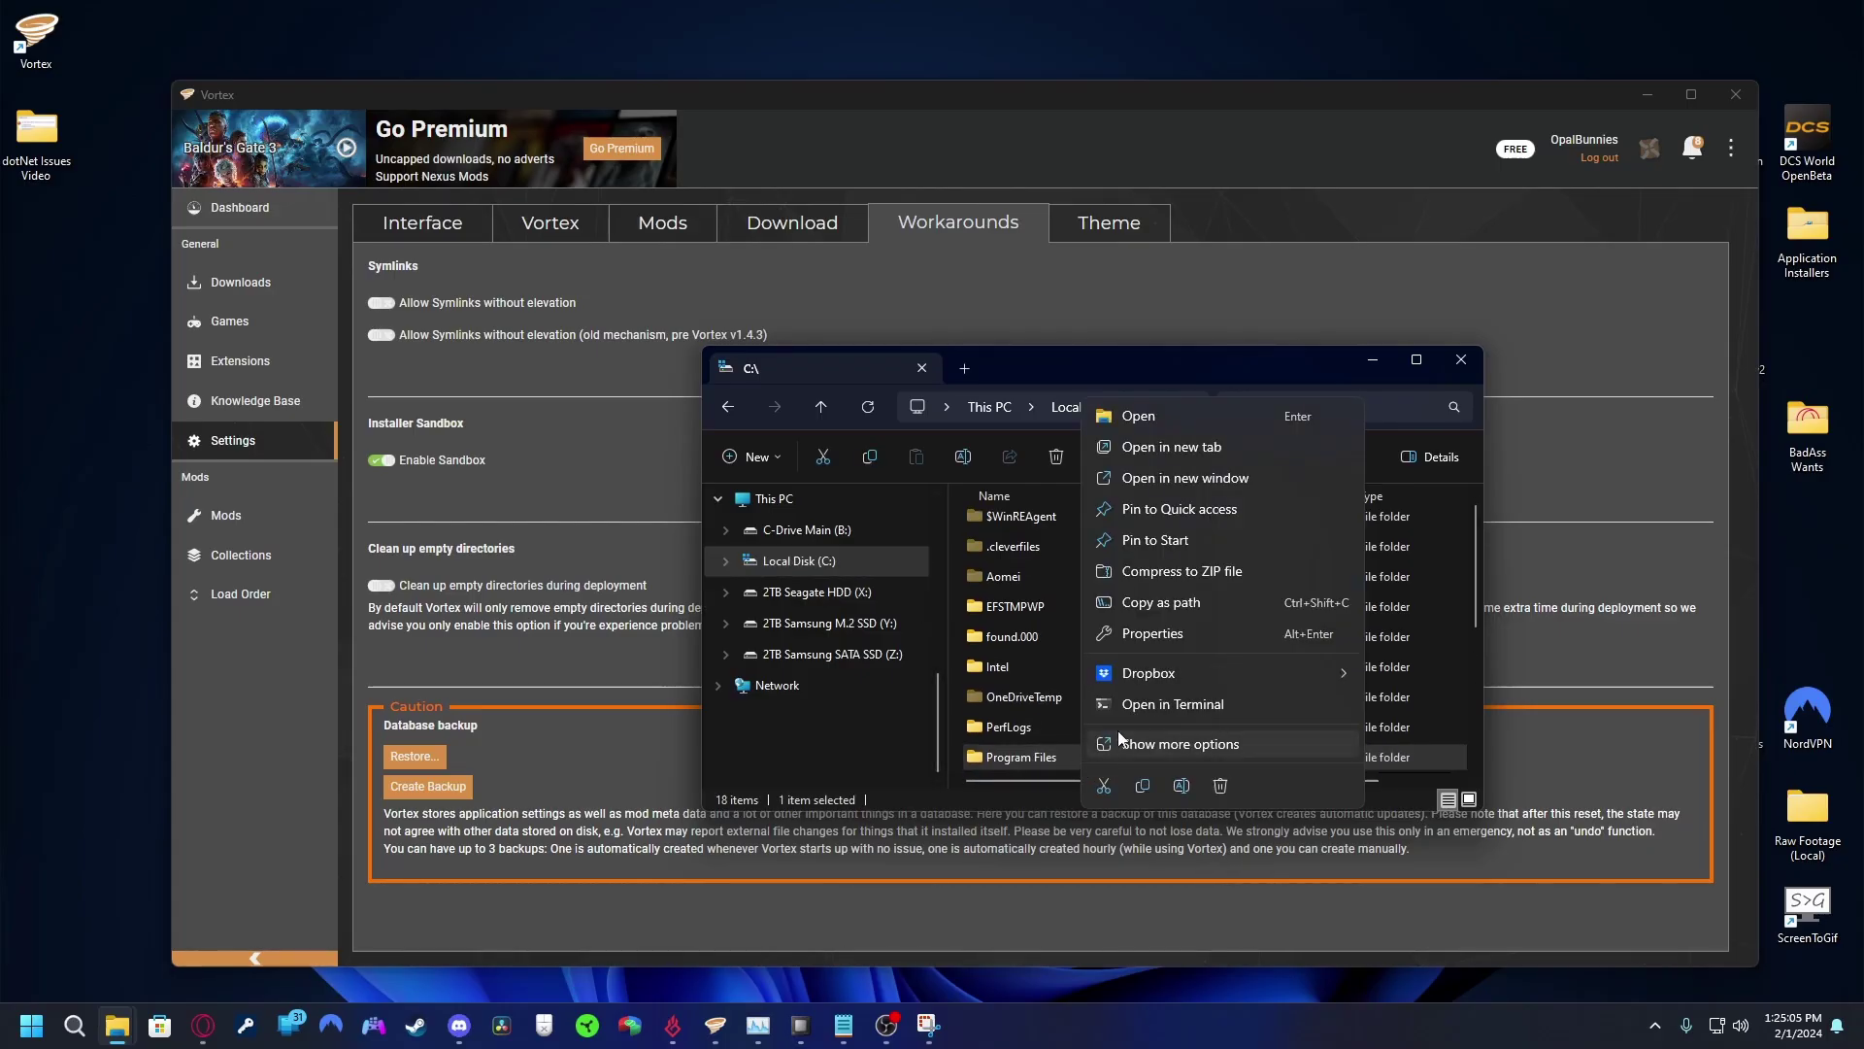
pyautogui.click(1174, 638)
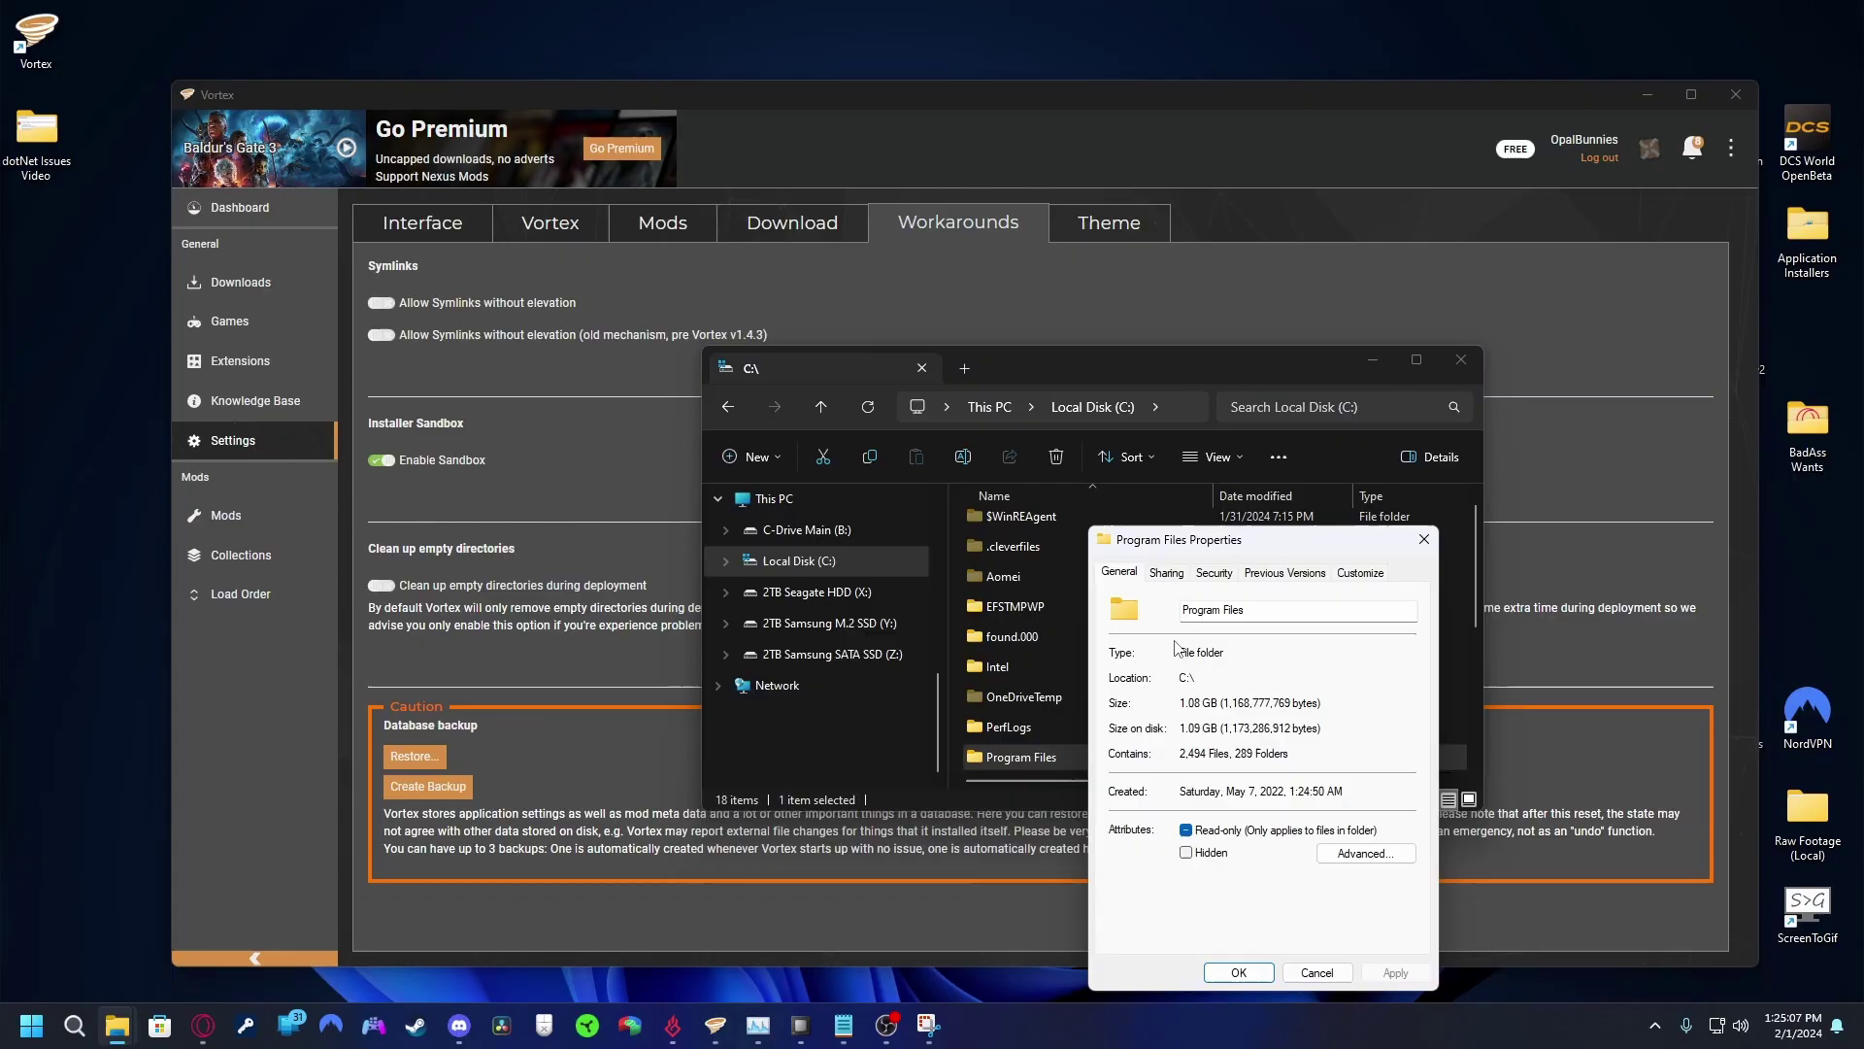
pyautogui.click(1211, 582)
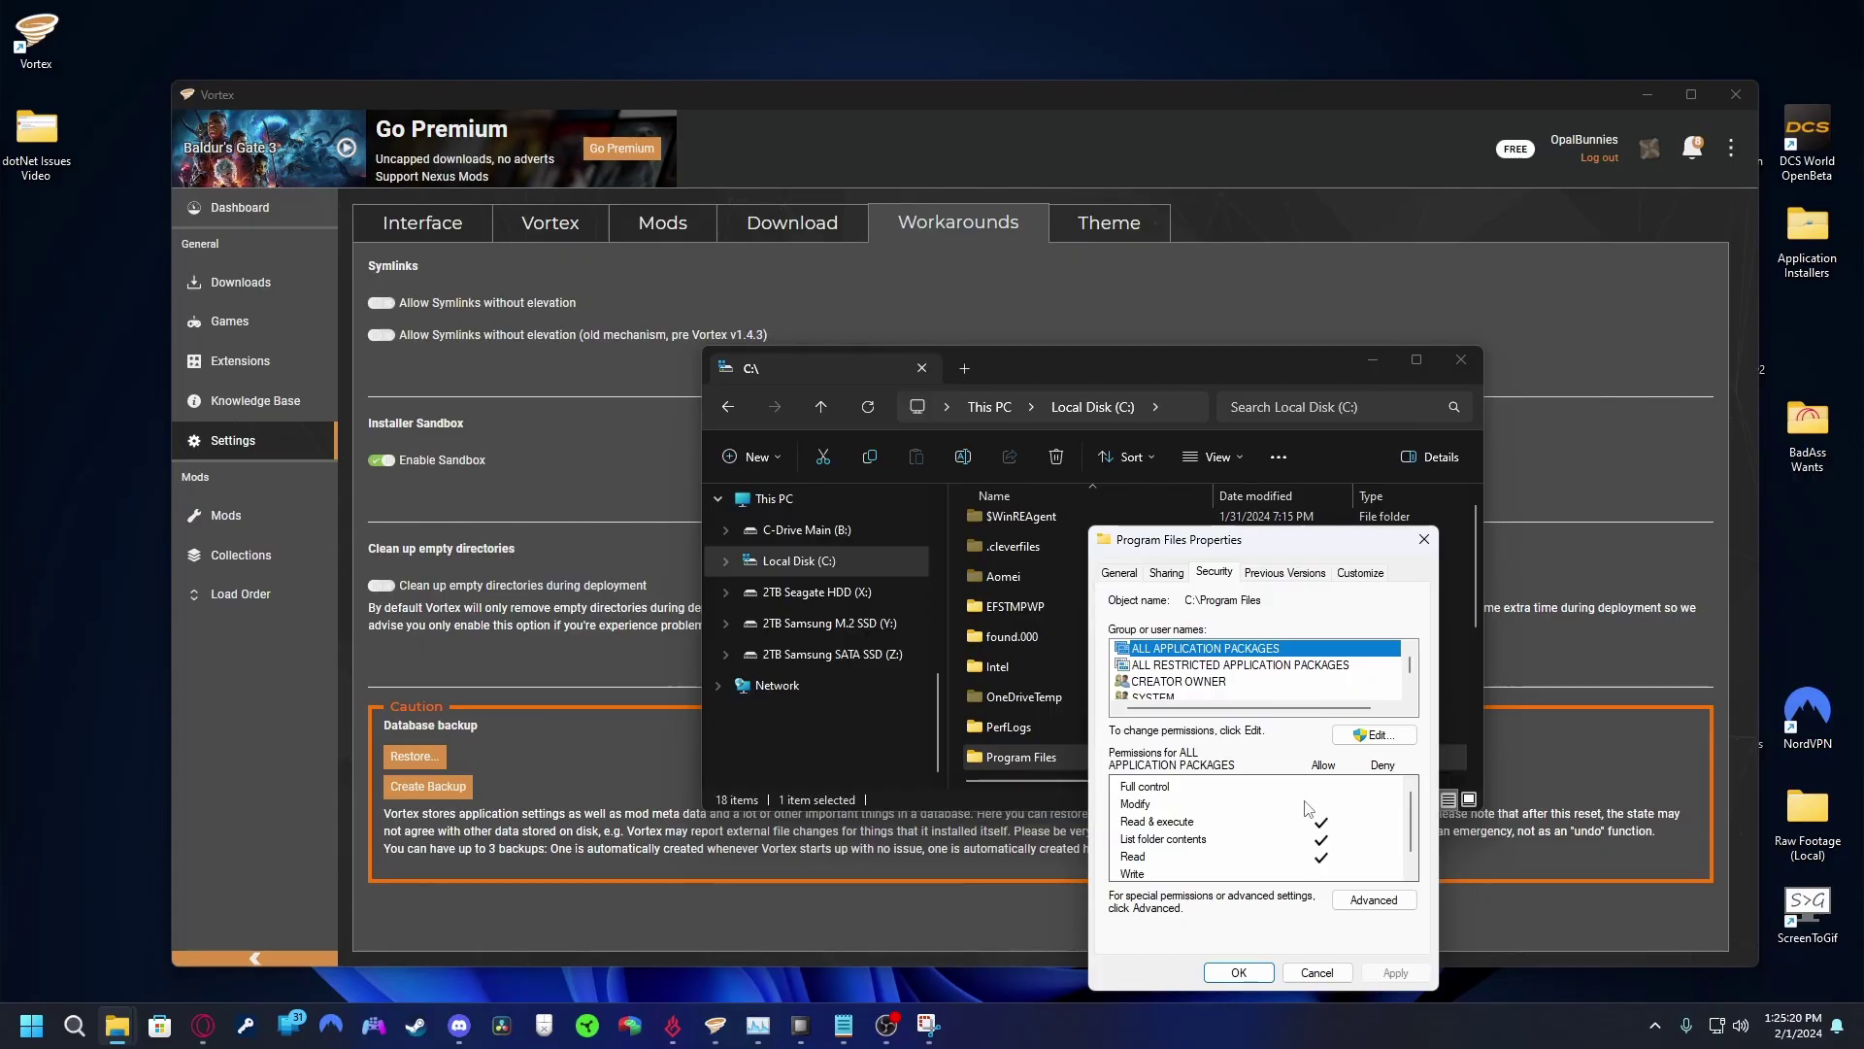
# Open Command Prompt with administrator rights
pyautogui.press('super')
pyautogui.write('cmd')
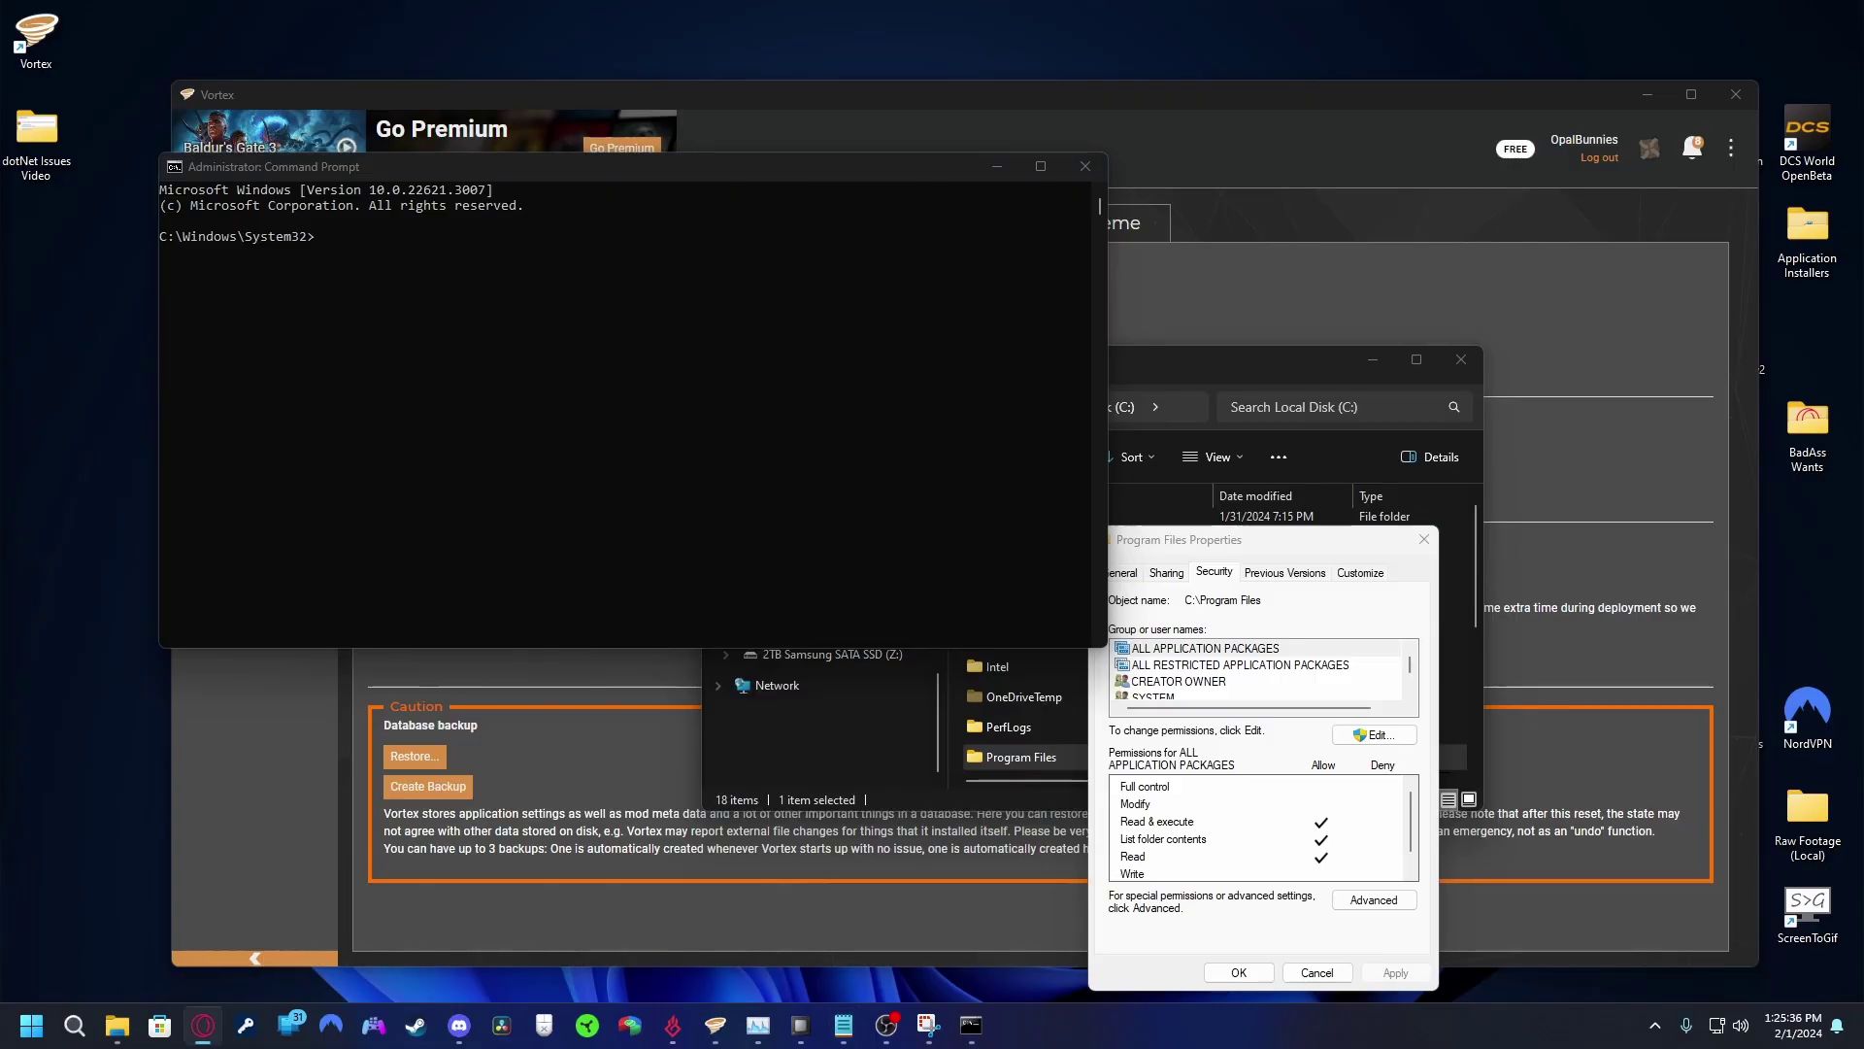
# In Notepad, prepare two icacls.exe "c:\Program Files" /grant commands, with "*S-1-15-2-1:(oi)(ci)(rx)" and "*S-1-15-2-2:(oi)(ci)(rx)"
pyautogui.rightClick(843, 1024)
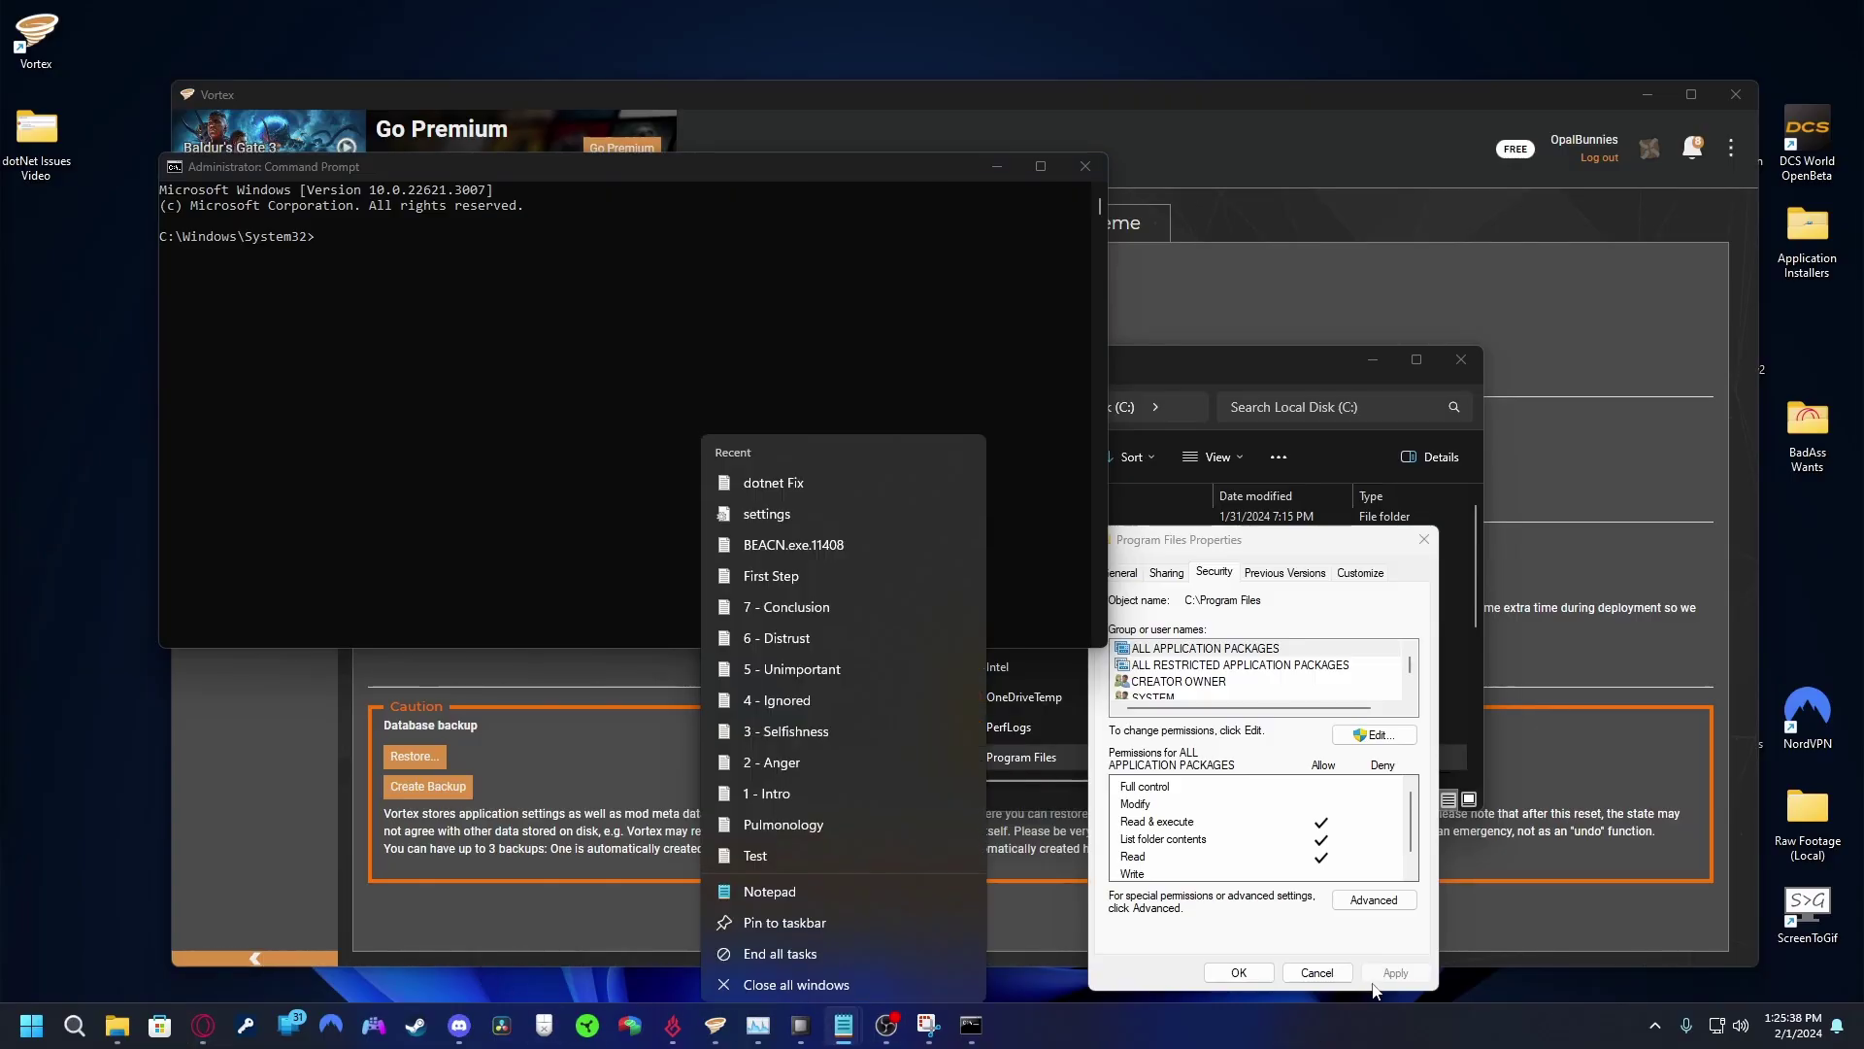
pyautogui.click(798, 880)
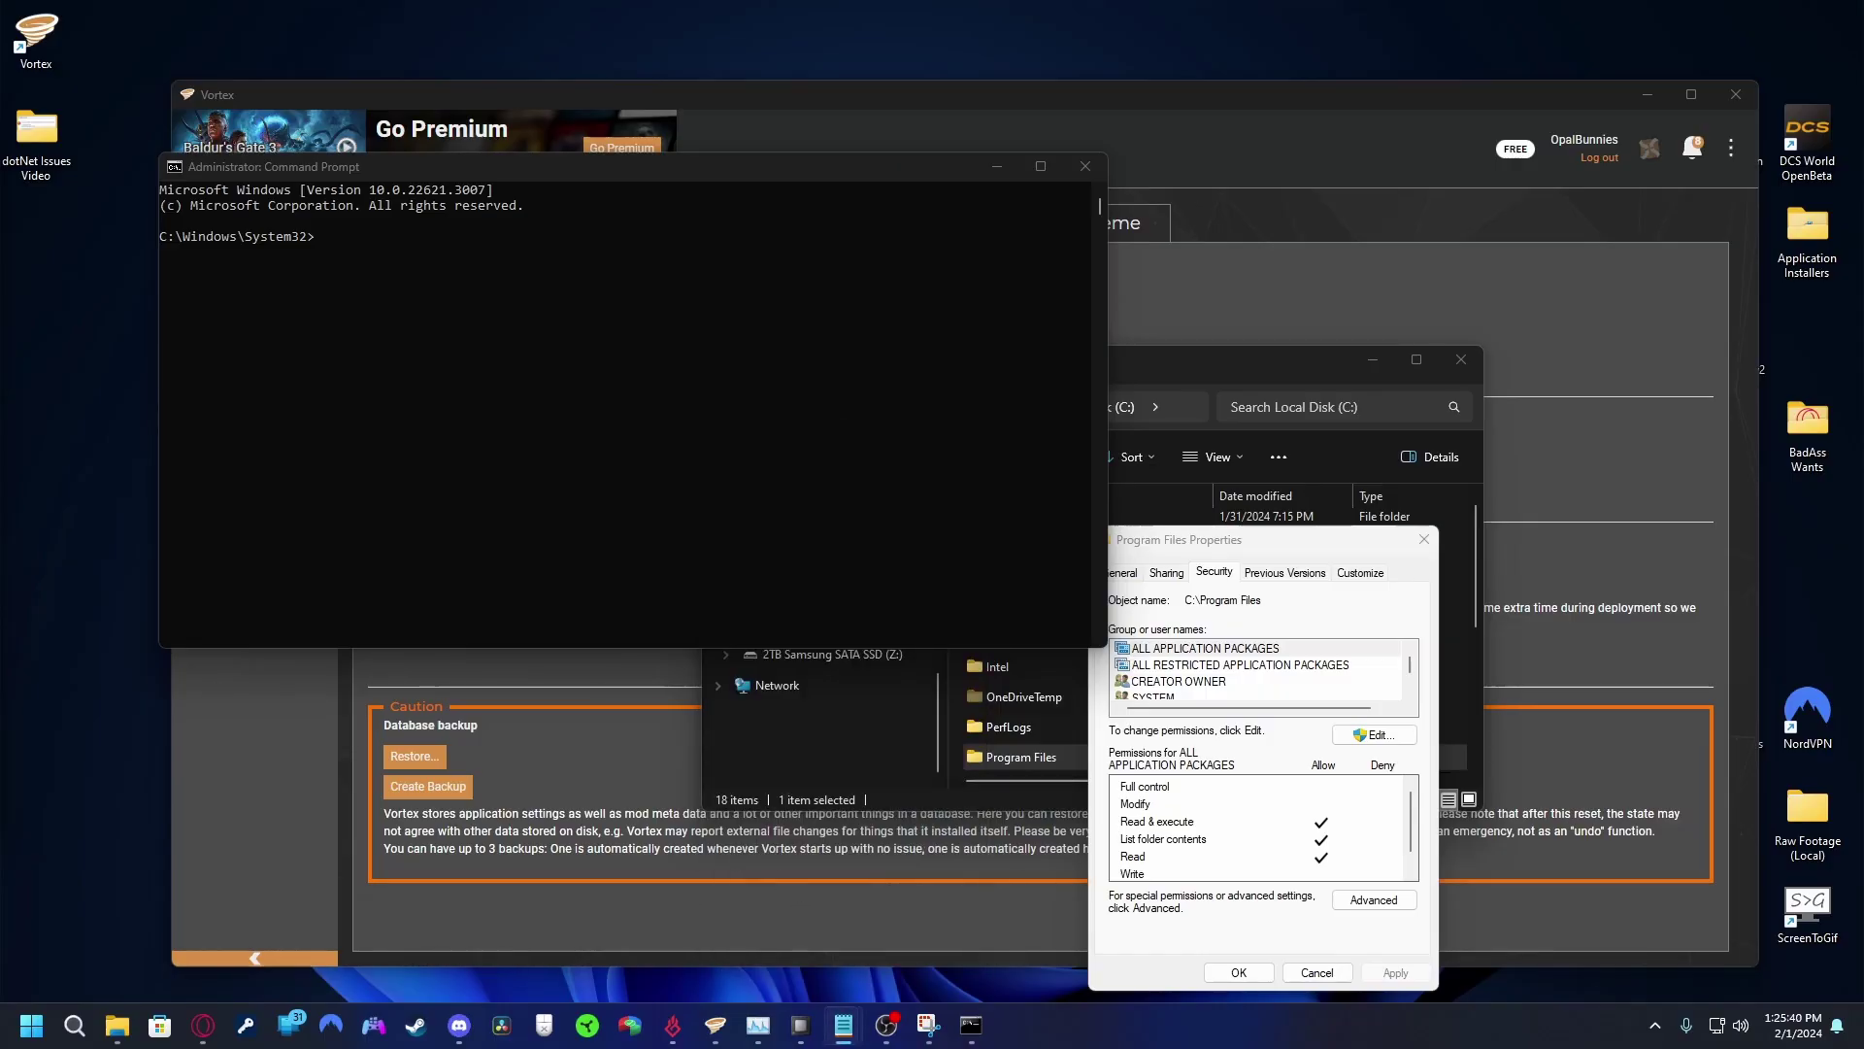
pyautogui.write('icacls.exe "c:\\Program Files" /grant "*S-1-15-2-1:(oi)(ci)(rx)" icacls.exe "c:\\Program Files" /grant "*S-1-15-2-2:(oi)(ci)(rx)"')
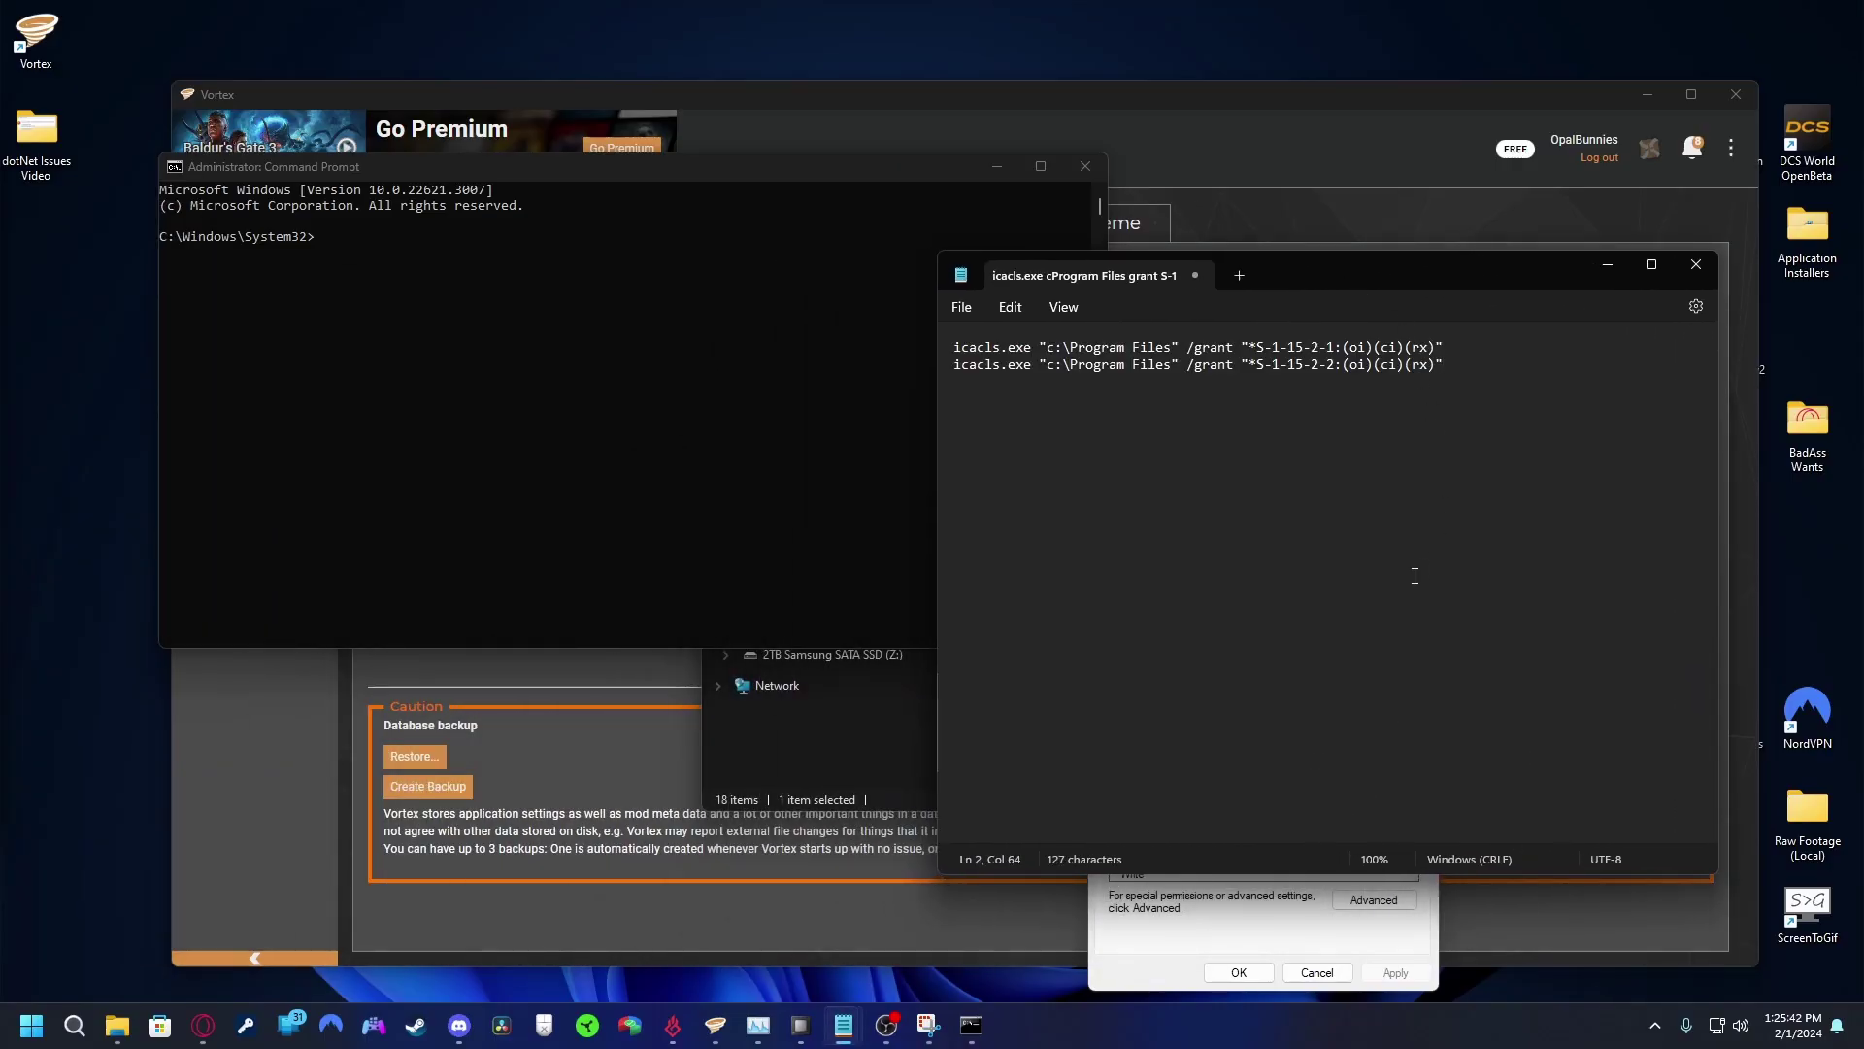
# Copy the first command from Notepad and run icacls.exe "c:\Program Files" /grant "*S-1-15-2-1:(oi)(ci)(rx)" in Command Prompt
pyautogui.moveTo(1469, 346); pyautogui.dragTo(876, 342)
pyautogui.hotkey('ctrl', 'c')
pyautogui.click(683, 377)
pyautogui.rightClick(683, 377)
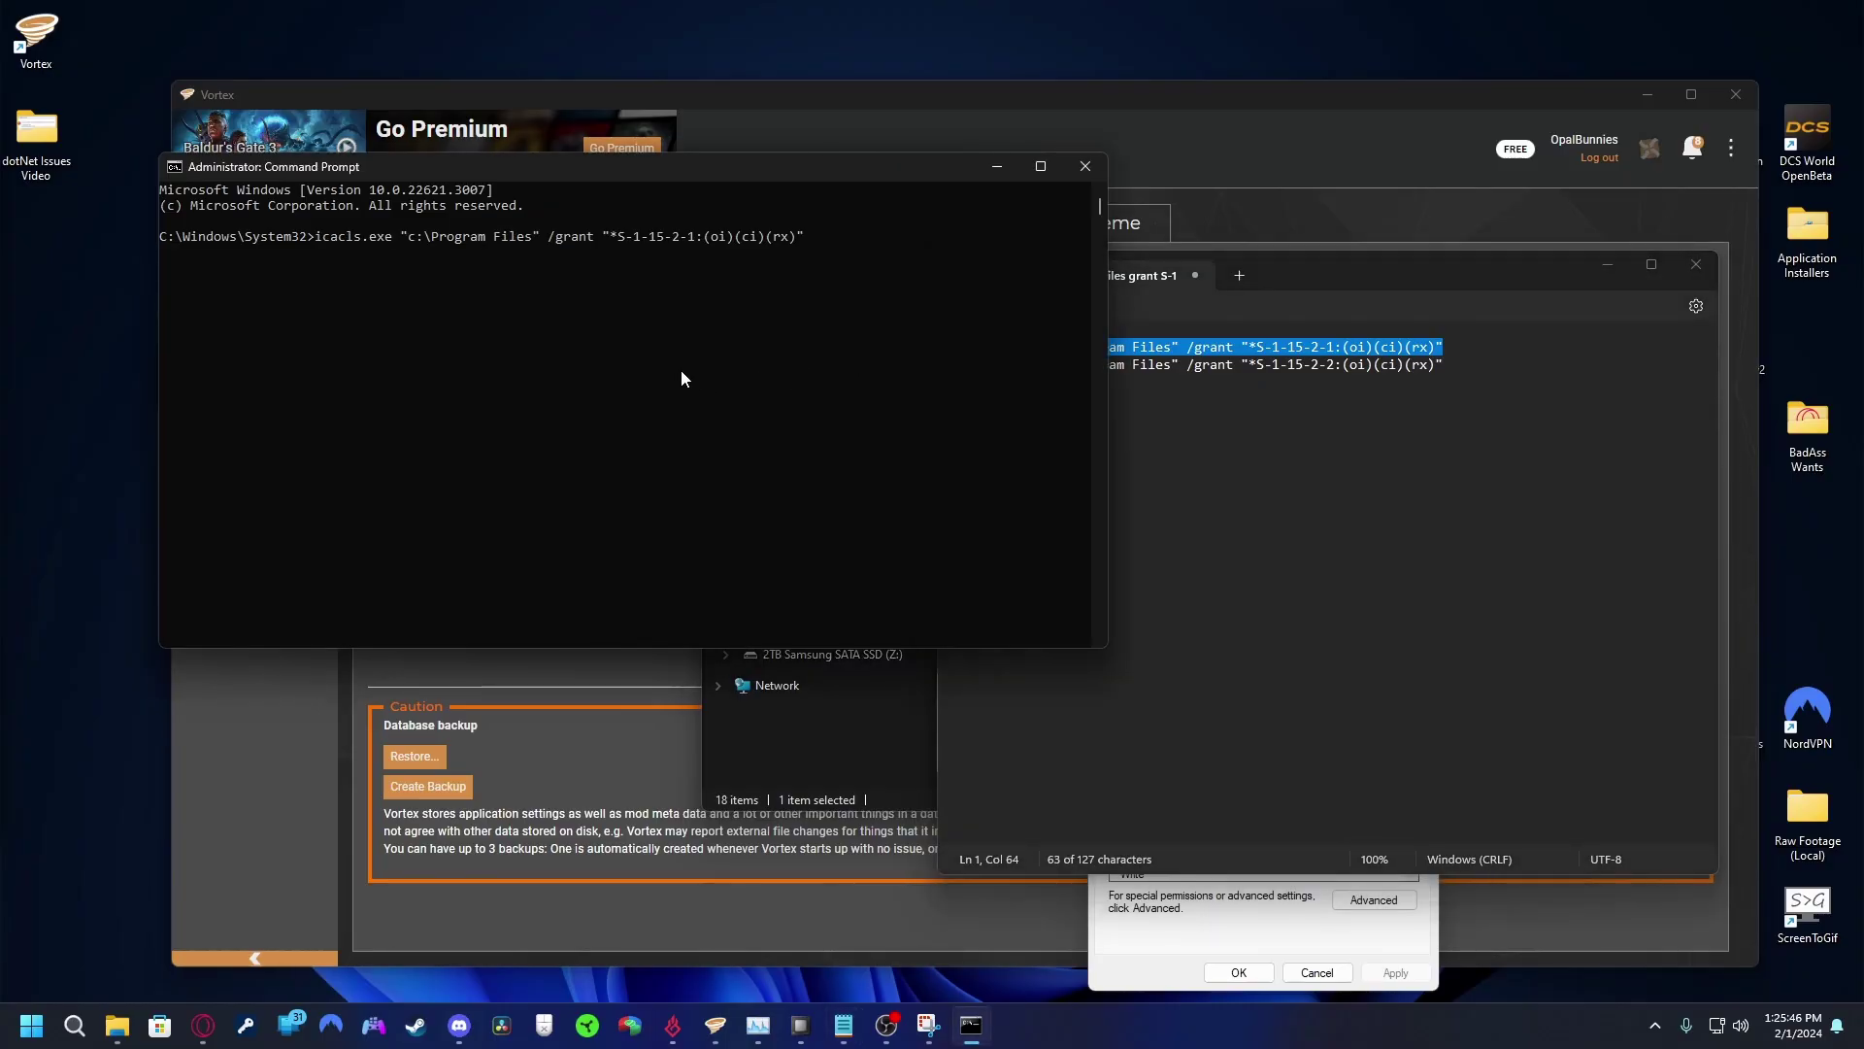
pyautogui.press('Return')
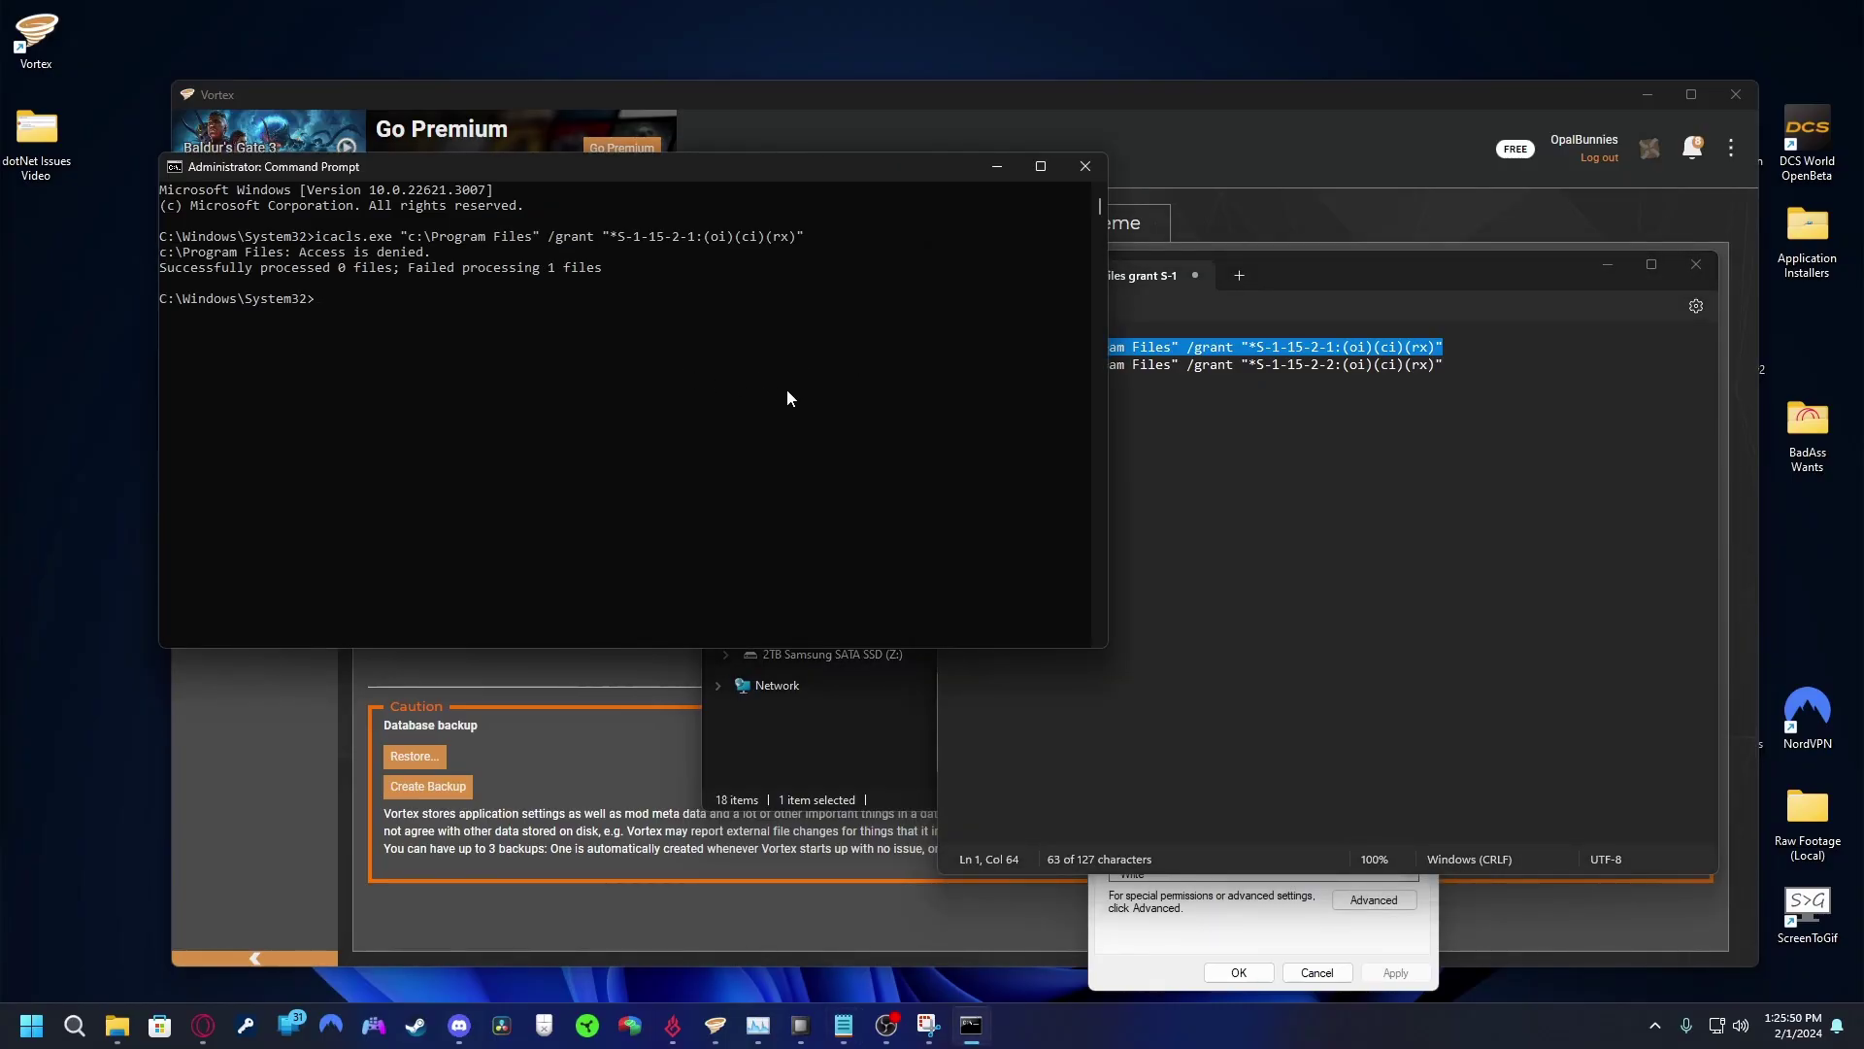
# Copy the second command from Notepad and run icacls.exe "c:\Program Files" /grant "*S-1-15-2-2:(oi)(ci)(rx)" in Command Prompt
pyautogui.click(1393, 449)
pyautogui.moveTo(1393, 450); pyautogui.dragTo(949, 389)
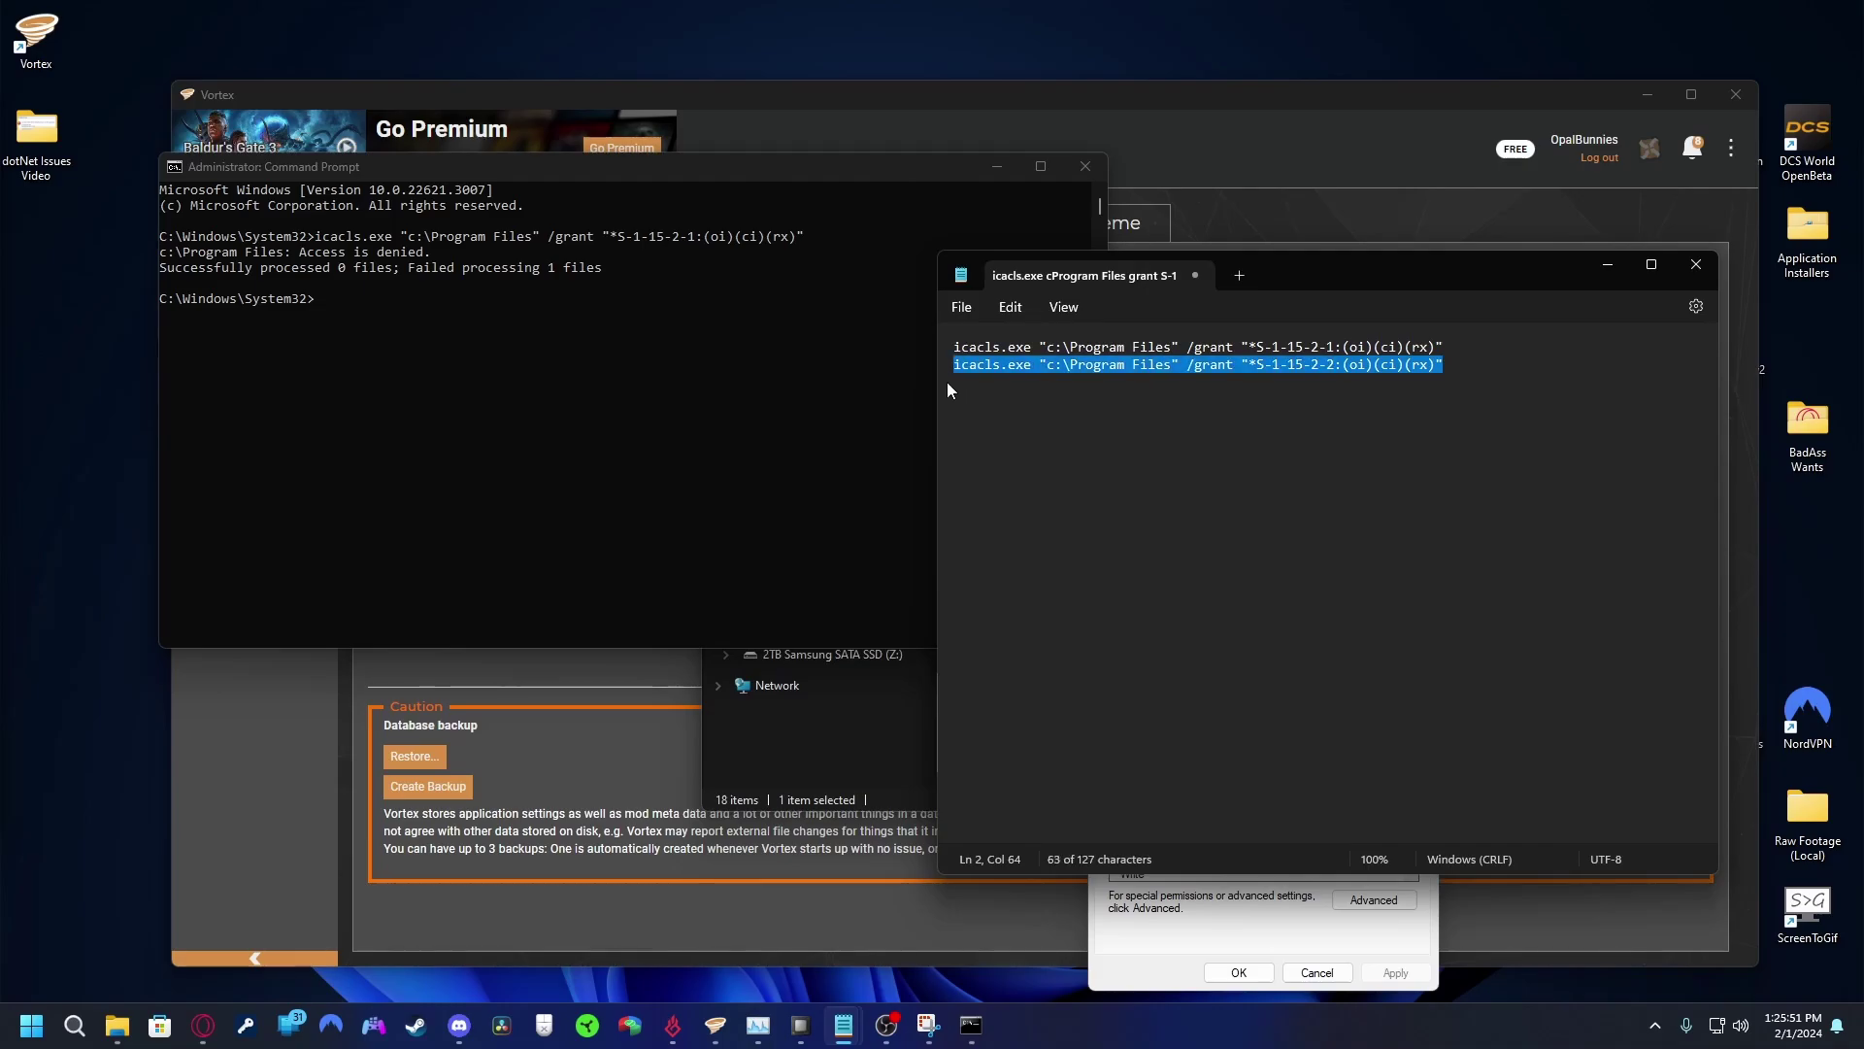
pyautogui.hotkey('ctrl', 'c')
pyautogui.click(722, 440)
pyautogui.rightClick(723, 439)
pyautogui.press('Return')
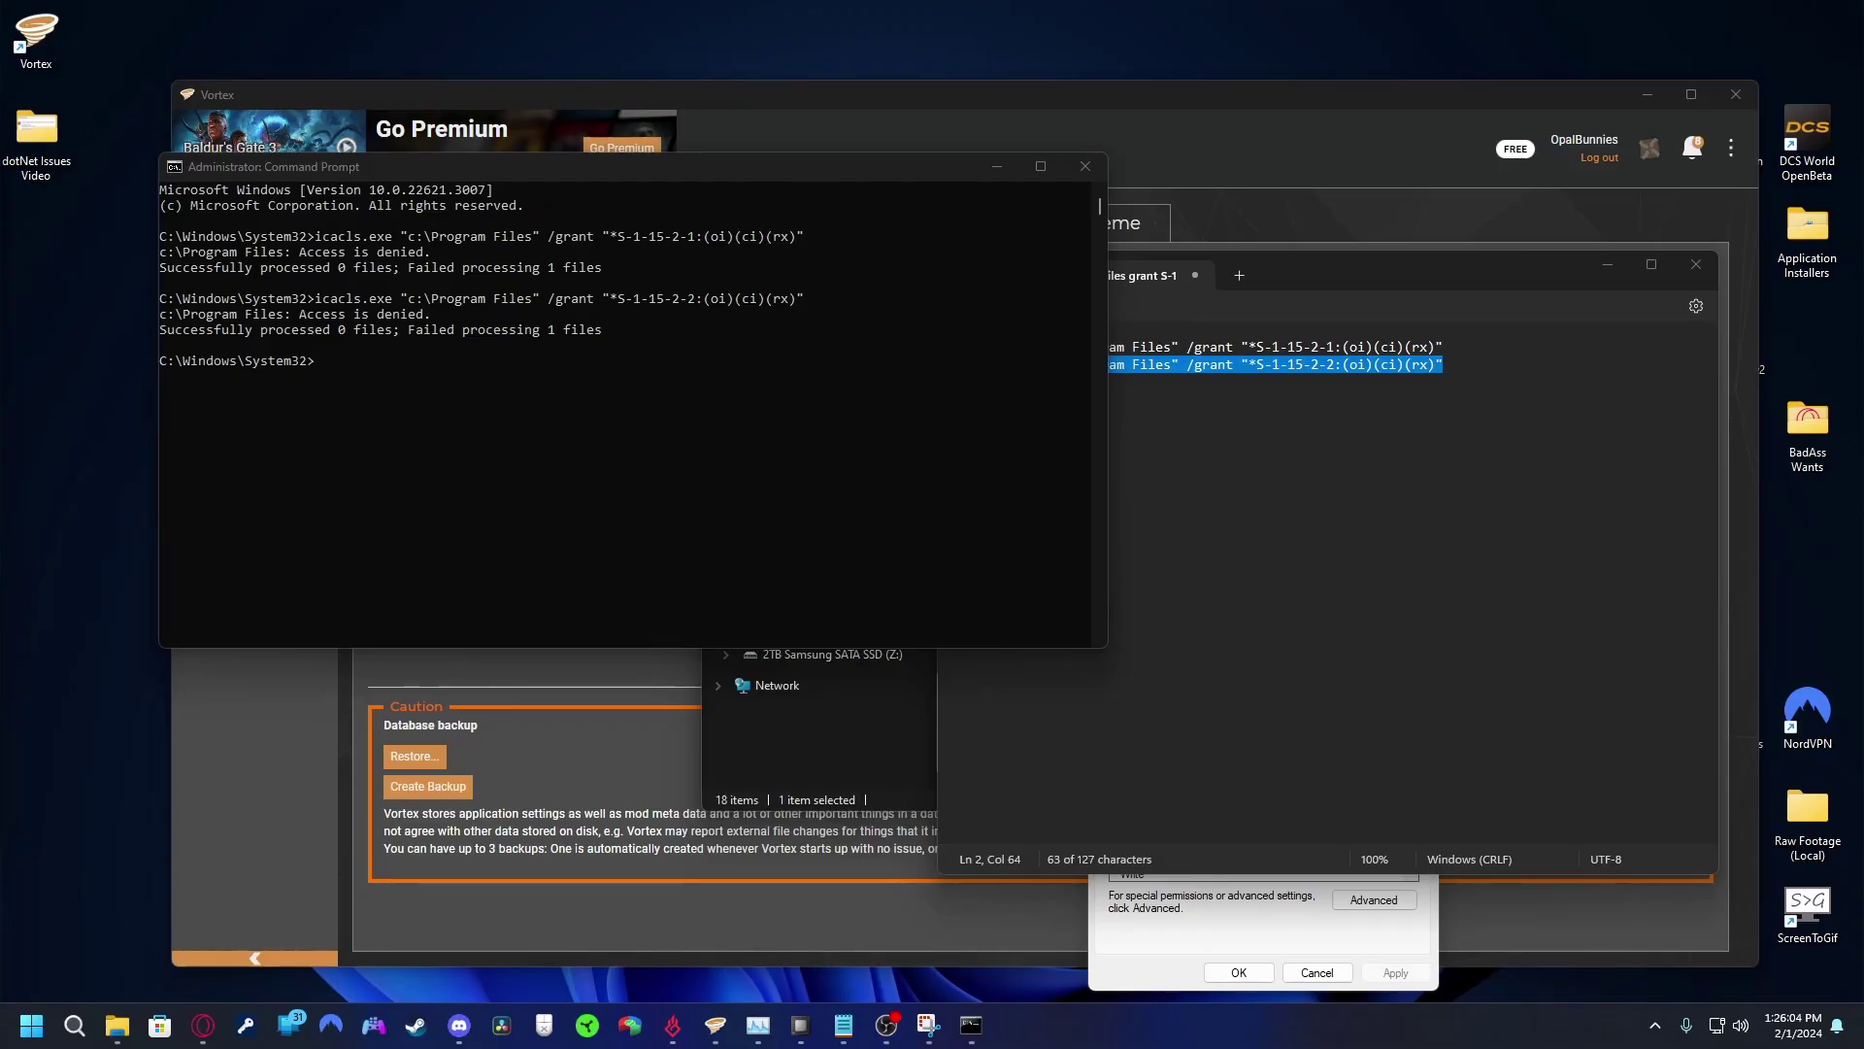
# Return to the mod list in Vortex and retry installing NativeModLoader
pyautogui.click(303, 903)
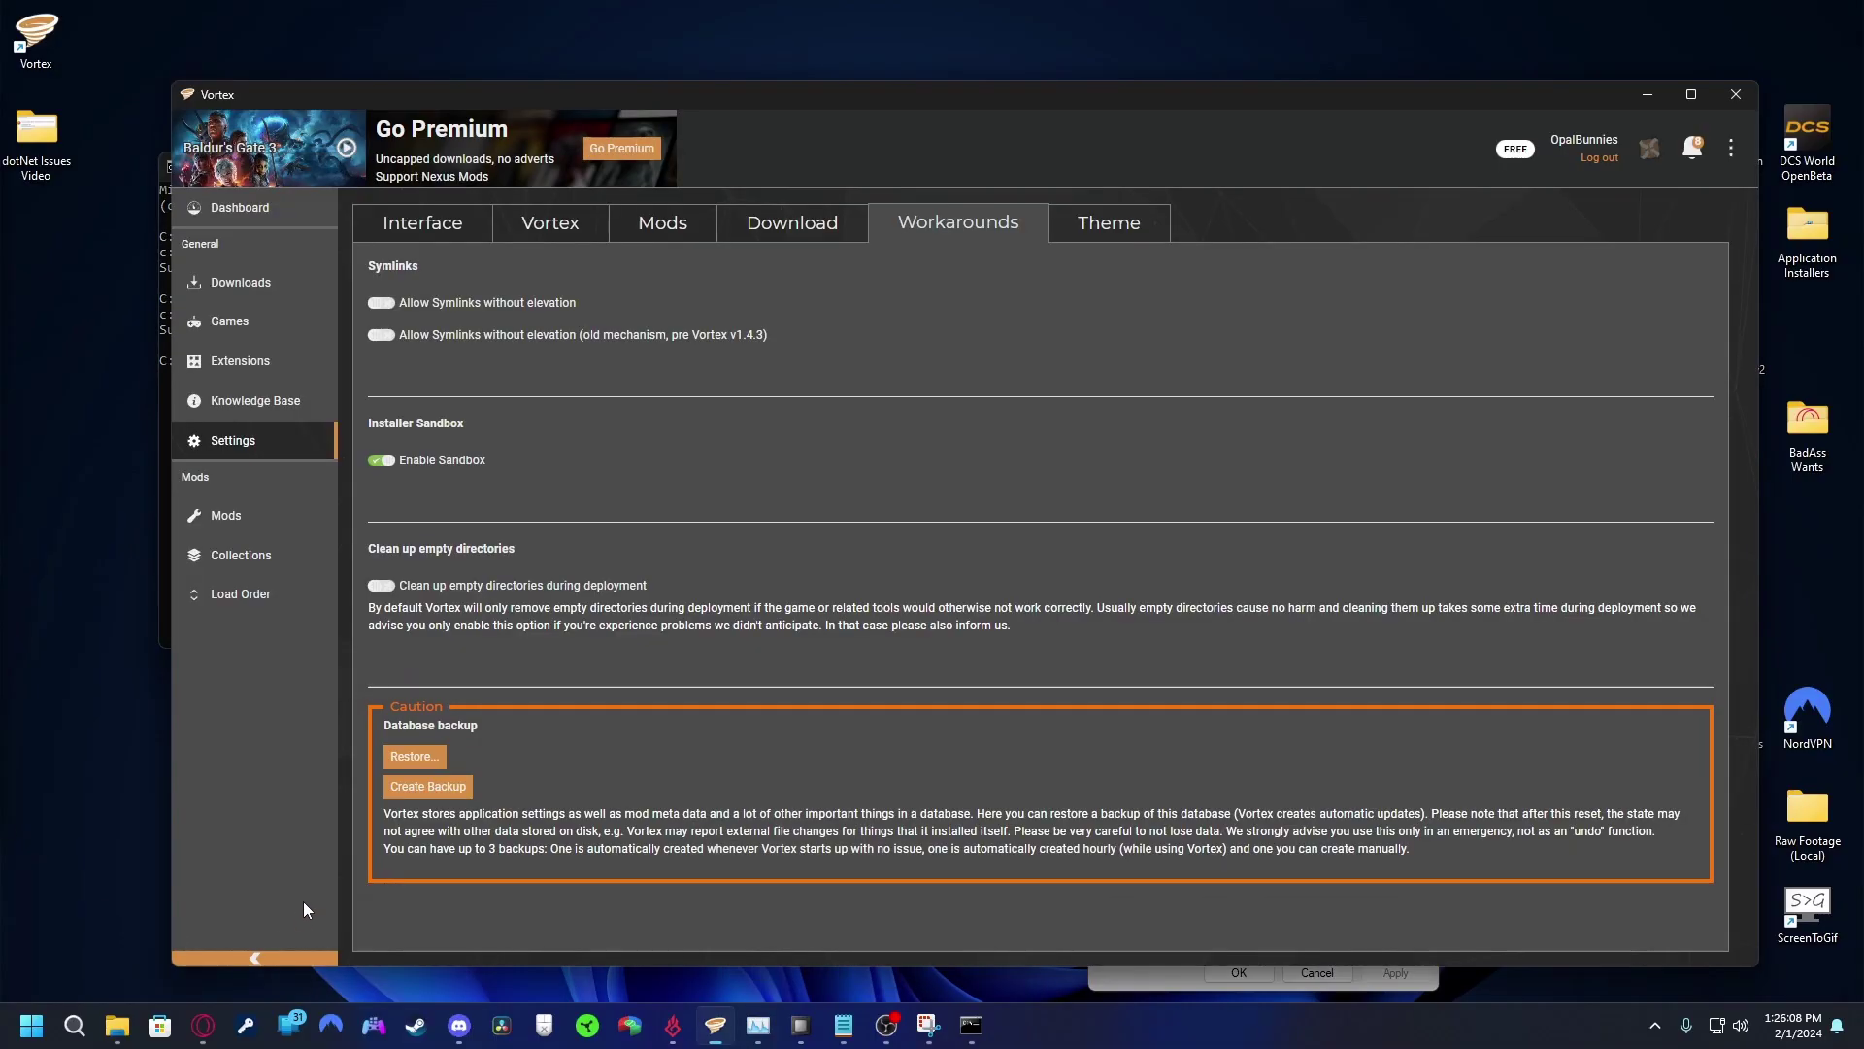
pyautogui.click(274, 515)
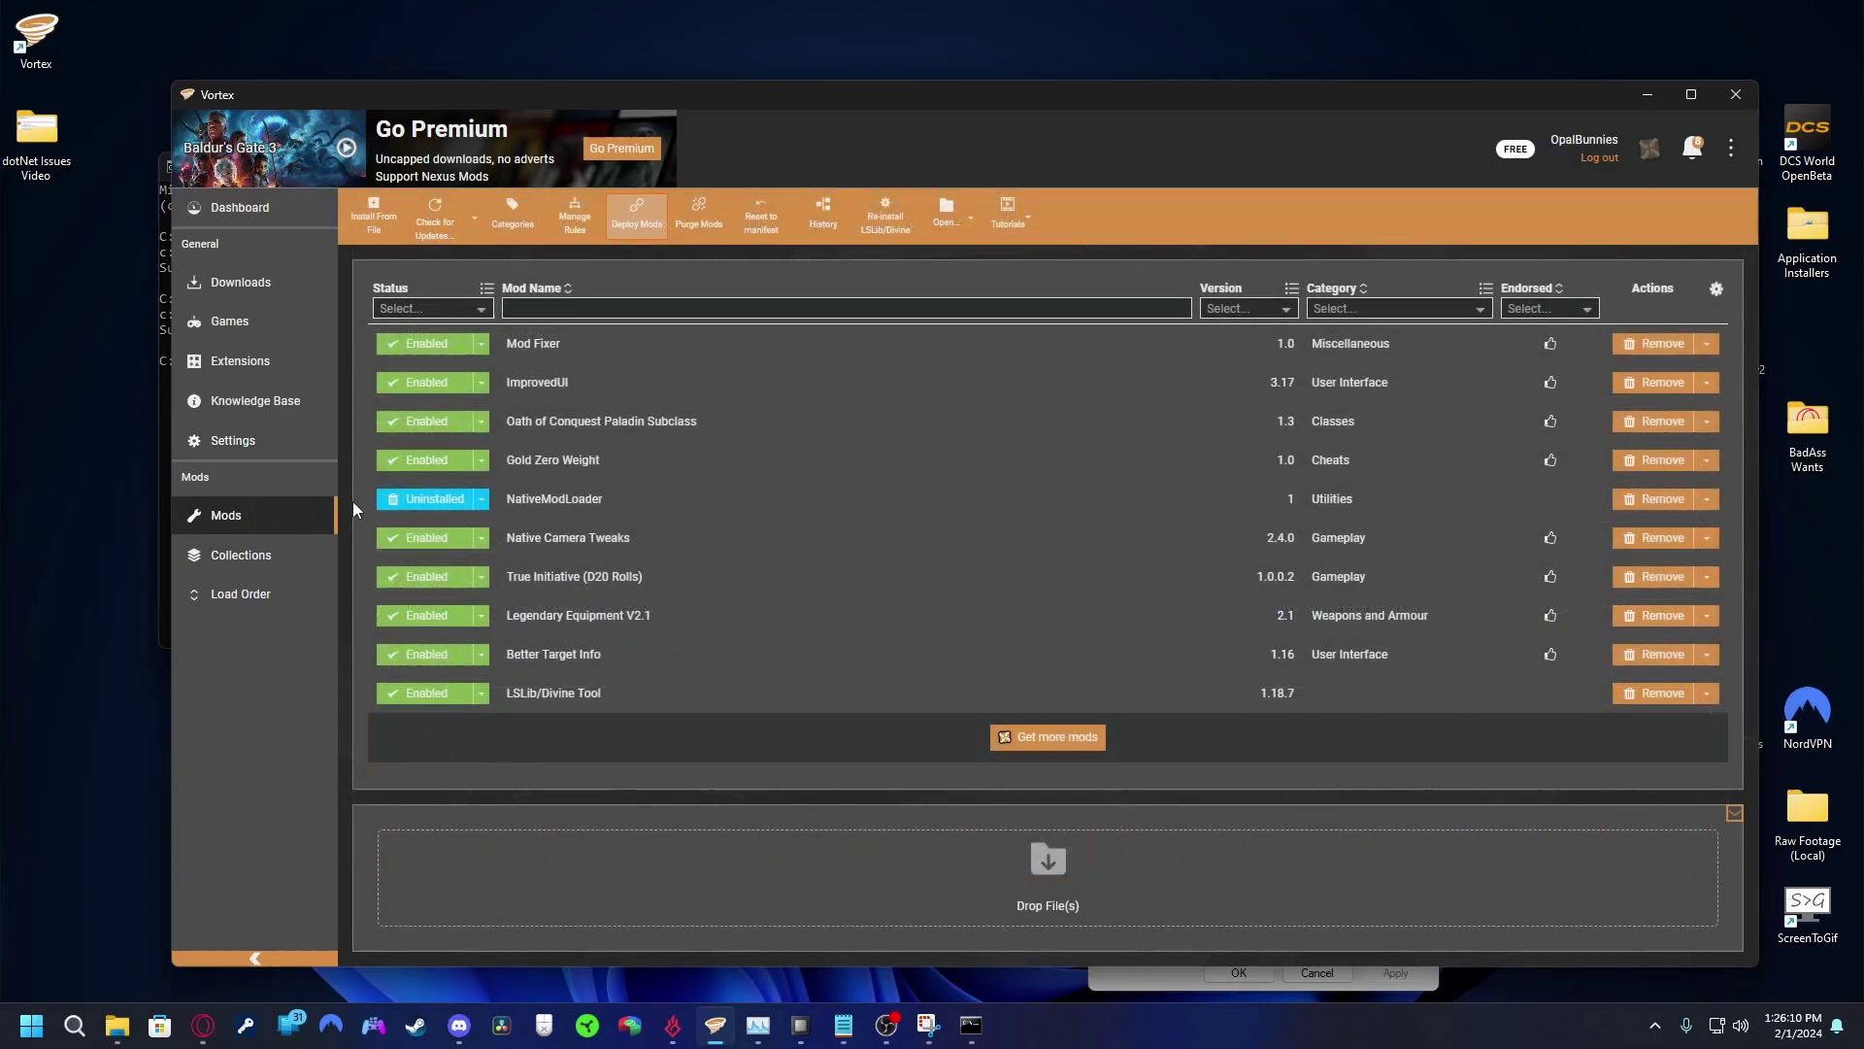
pyautogui.click(417, 498)
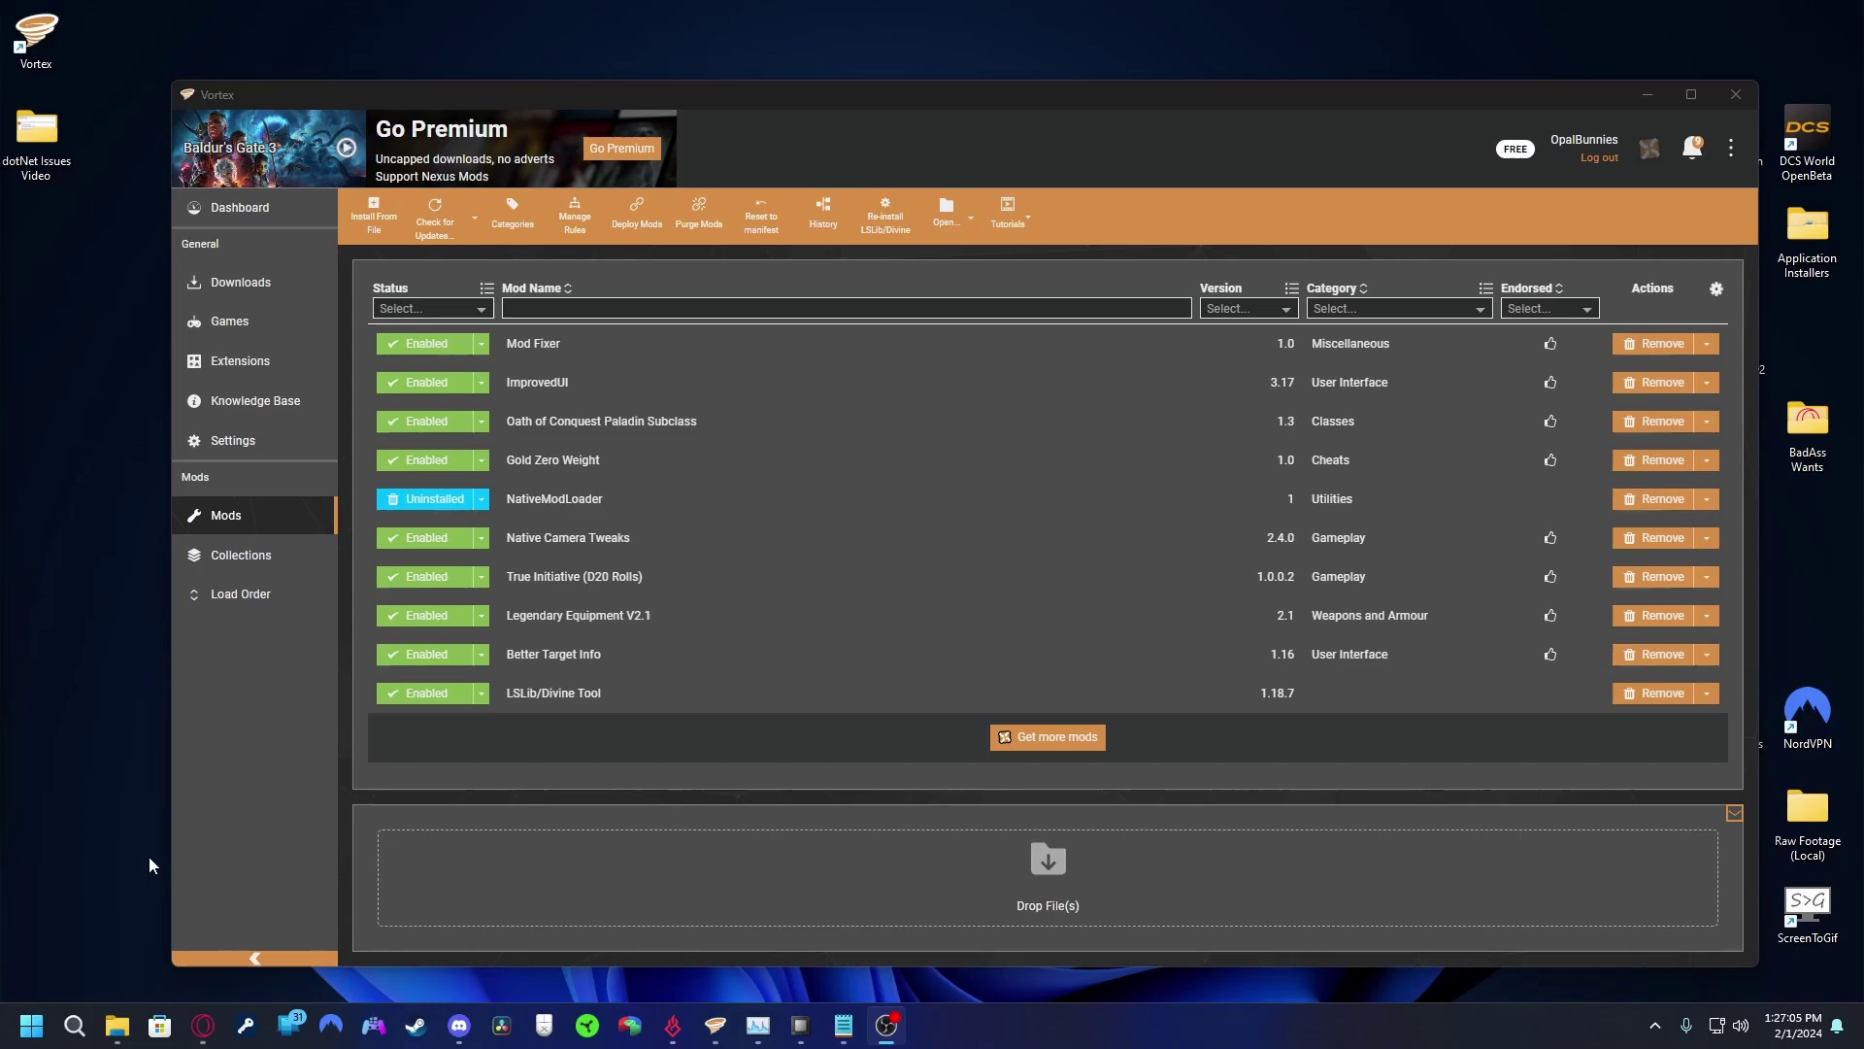
# Search Windows for dotnet, open its file location and go up to the drive containing the dotnet folder
pyautogui.press('super')
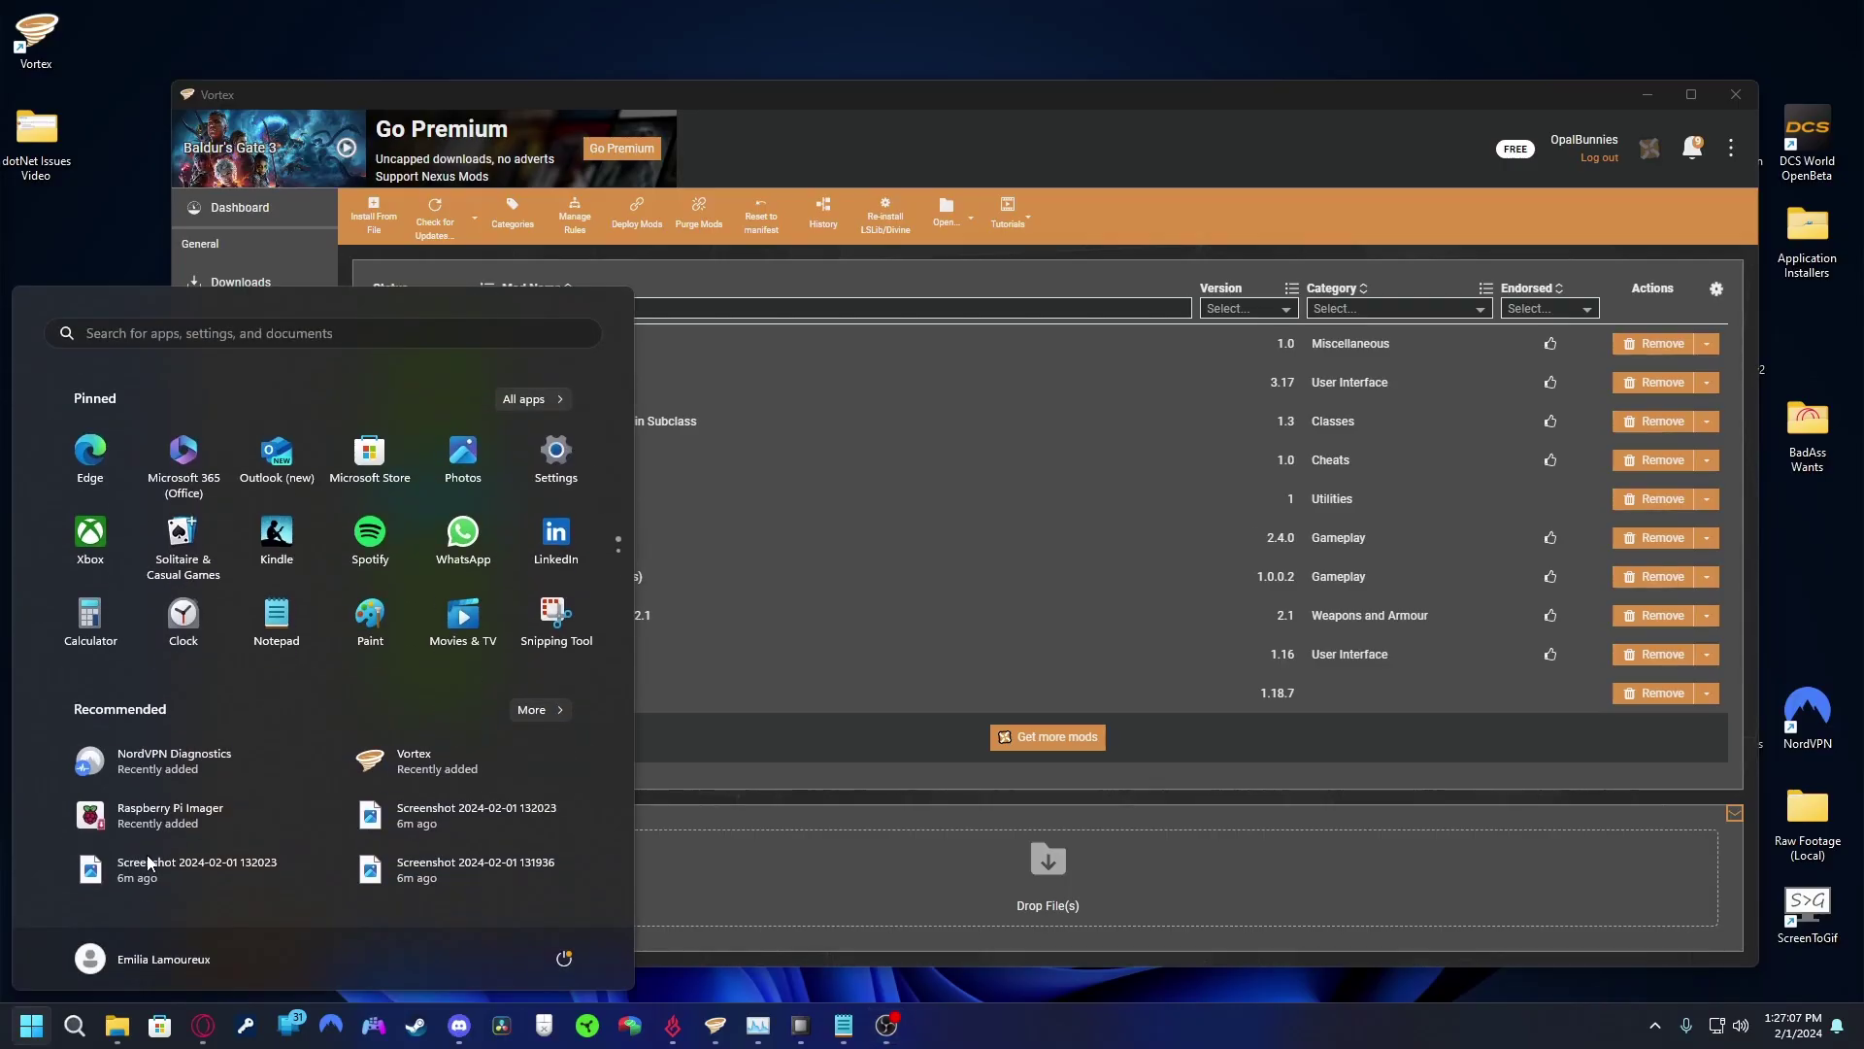
pyautogui.write('dotnet')
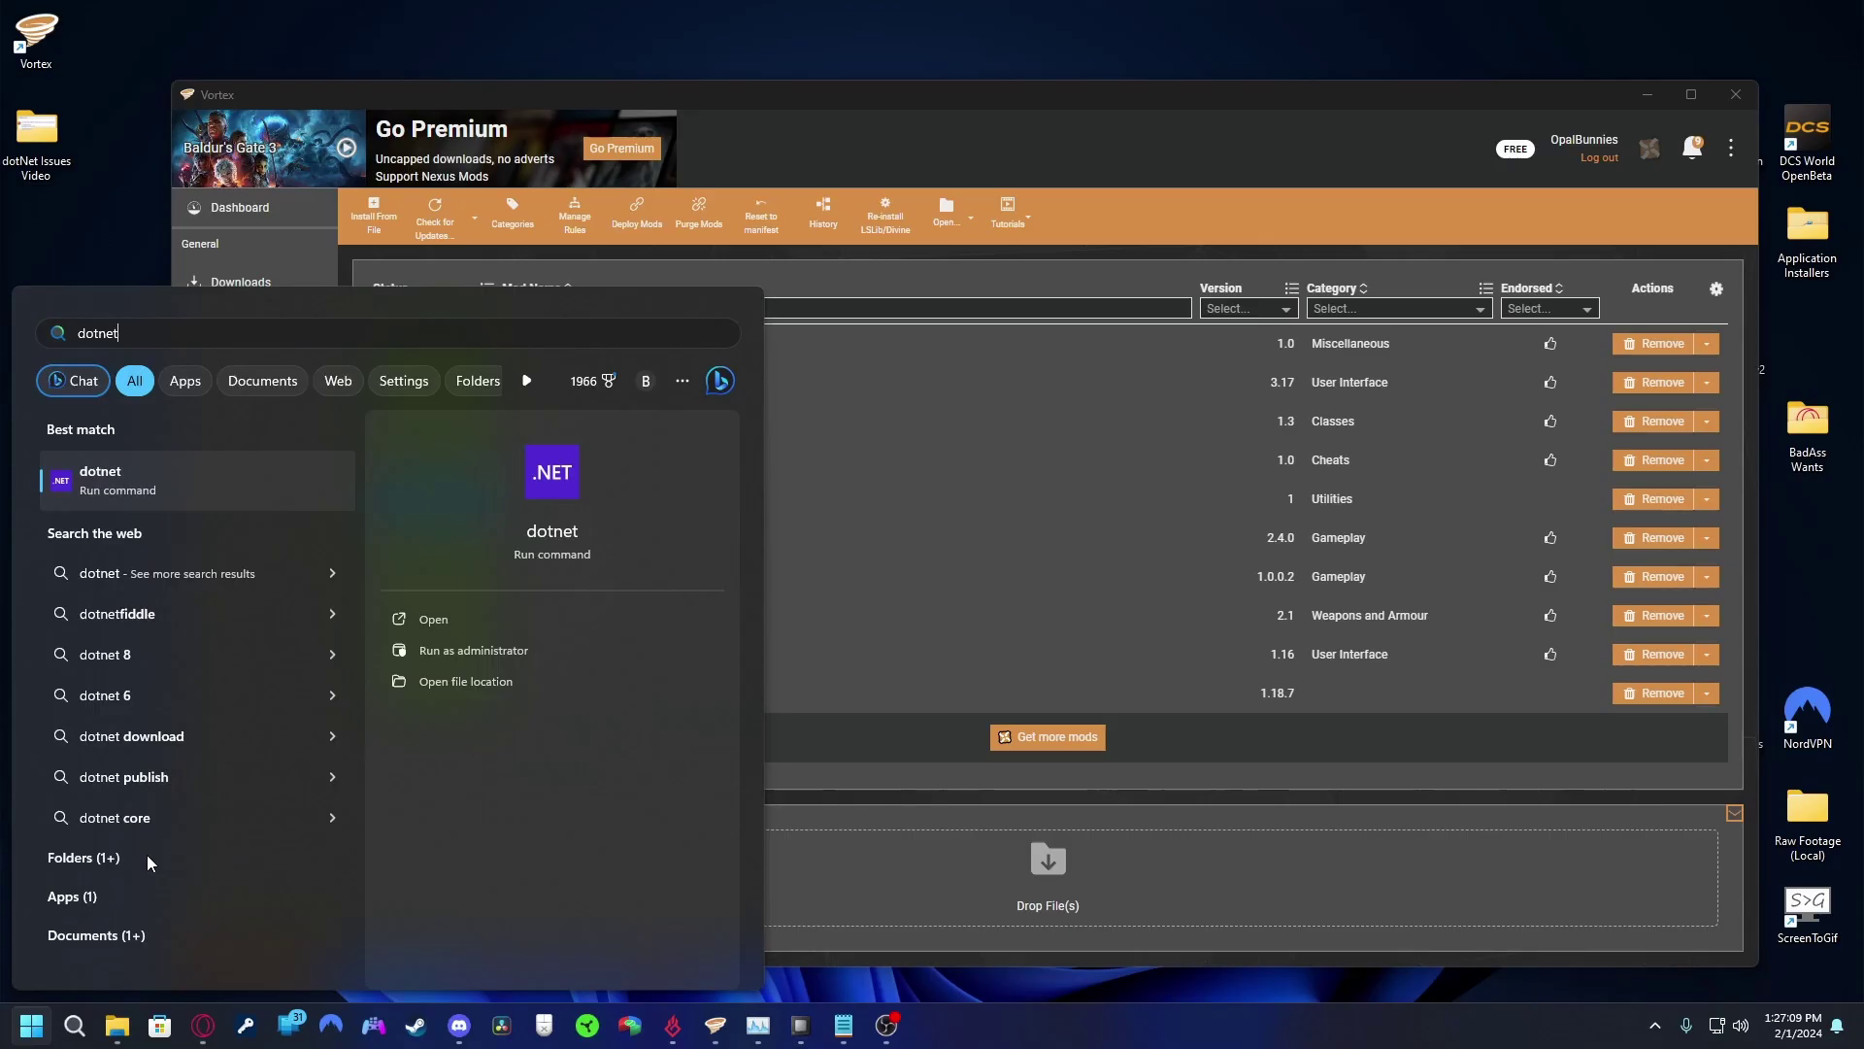
pyautogui.click(499, 682)
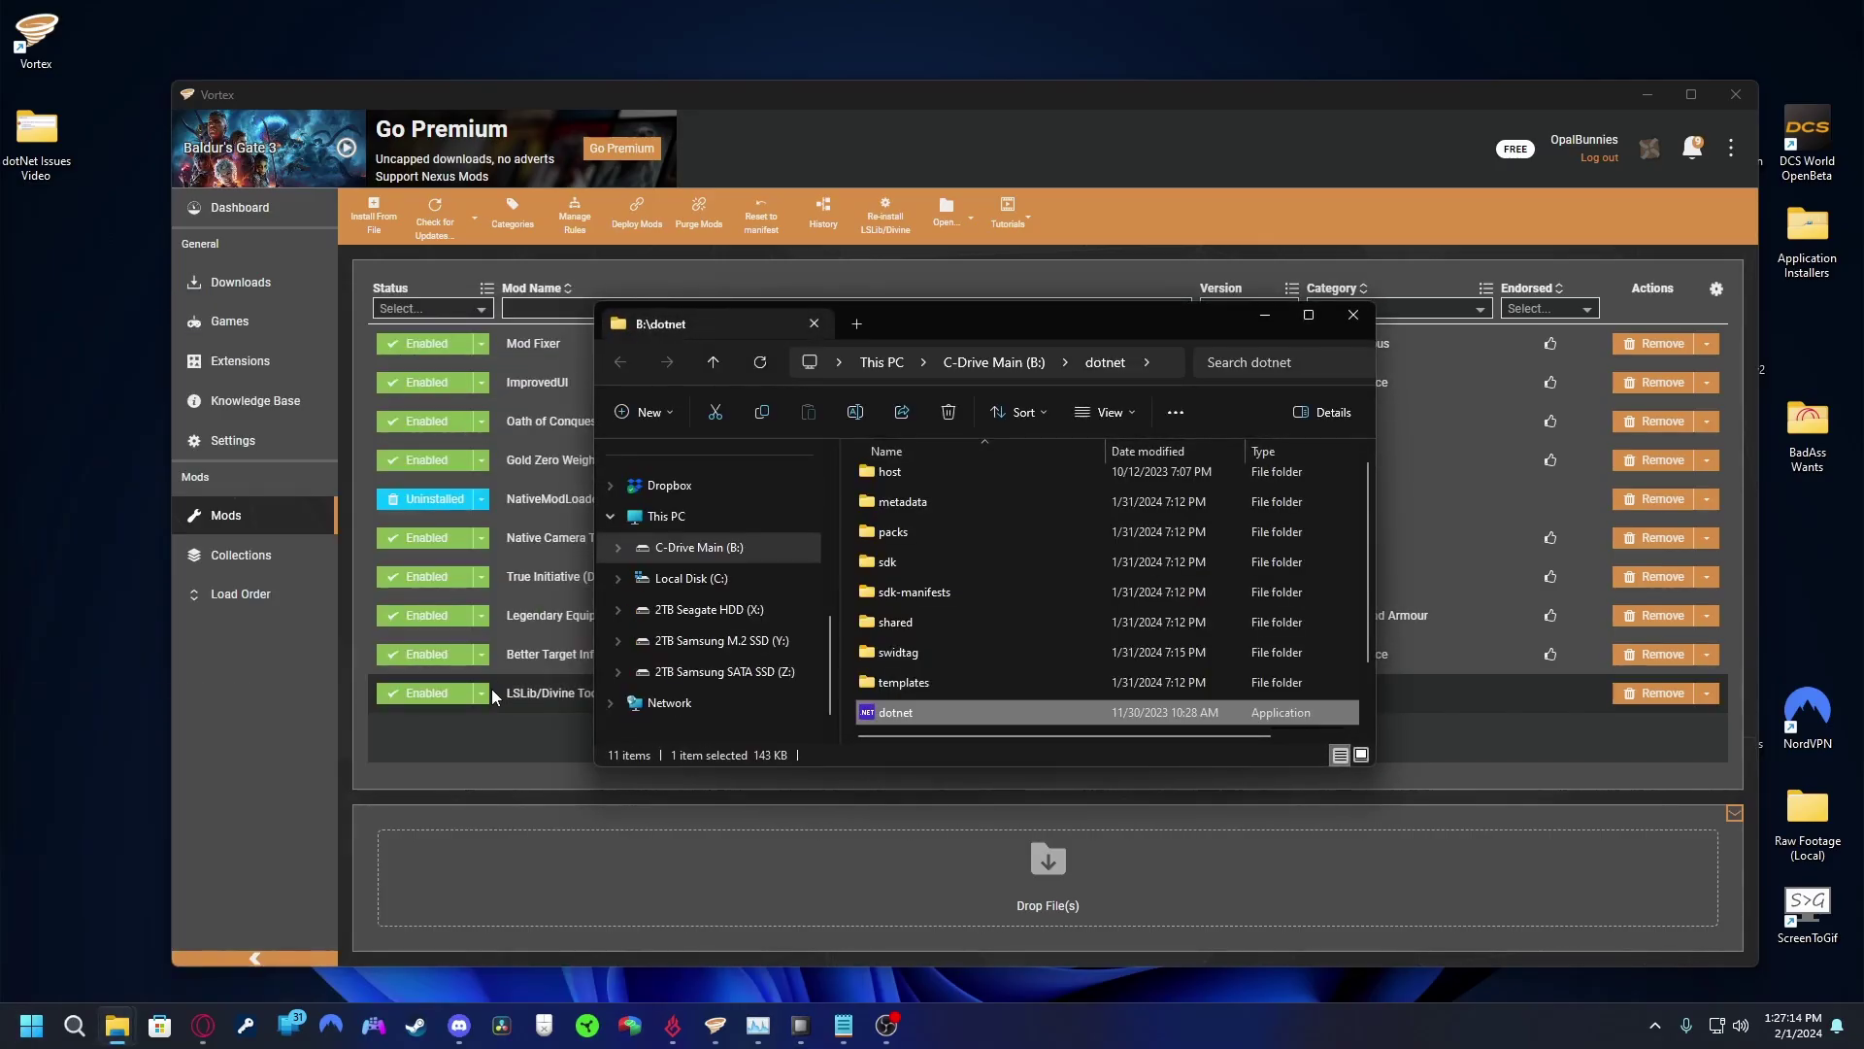
pyautogui.click(713, 364)
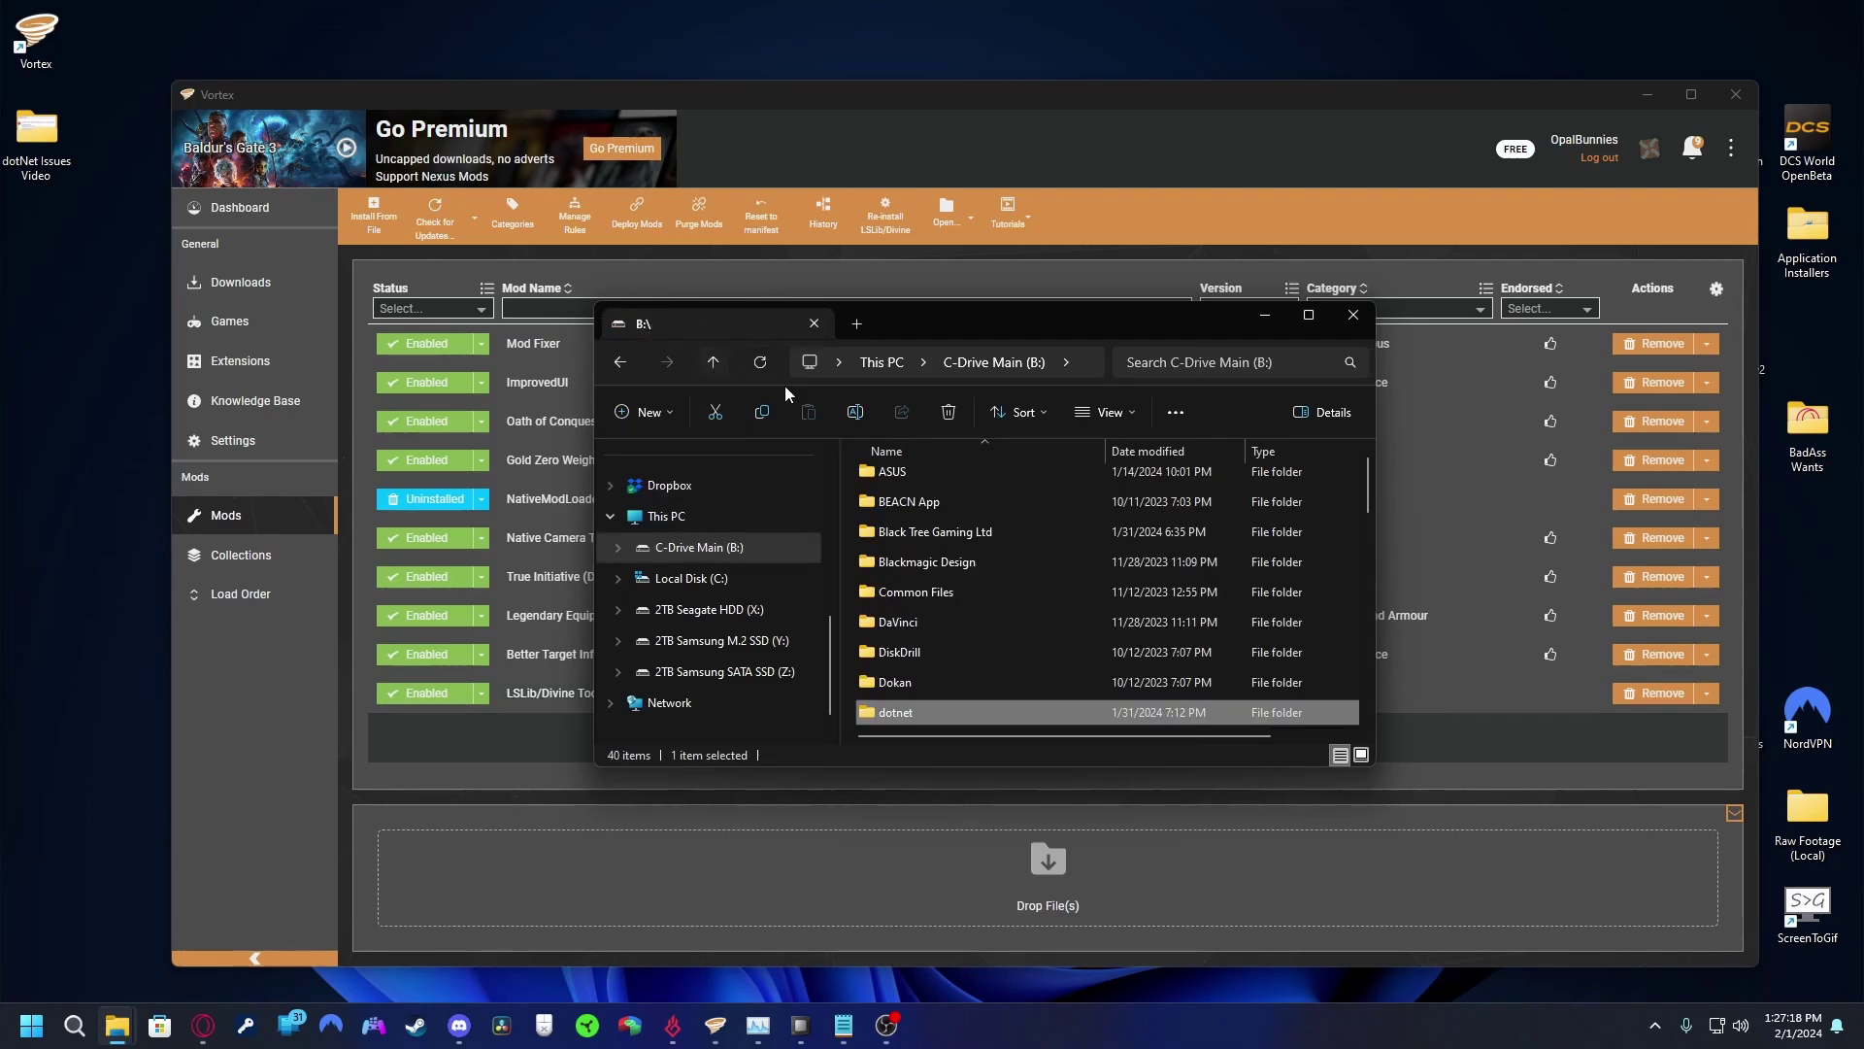
# Open the advanced security settings of the dotnet folder through its properties
pyautogui.rightClick(935, 714)
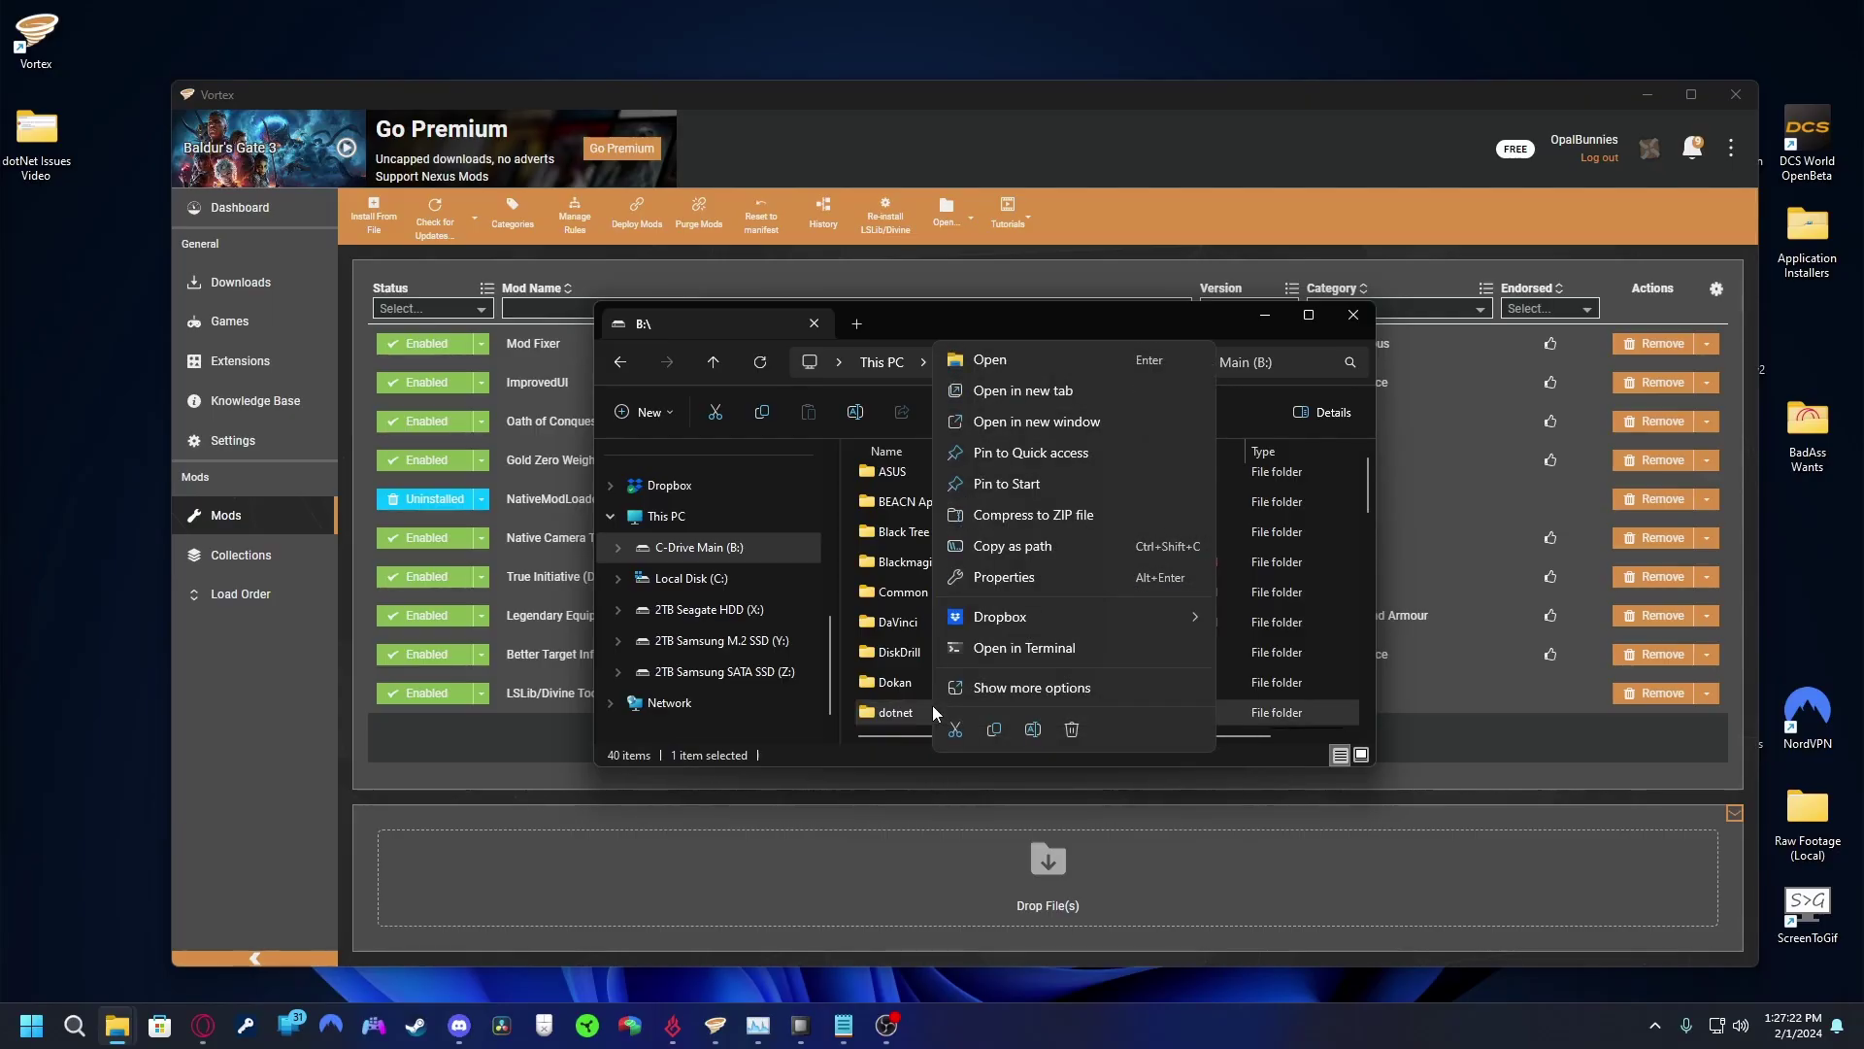
pyautogui.click(1066, 576)
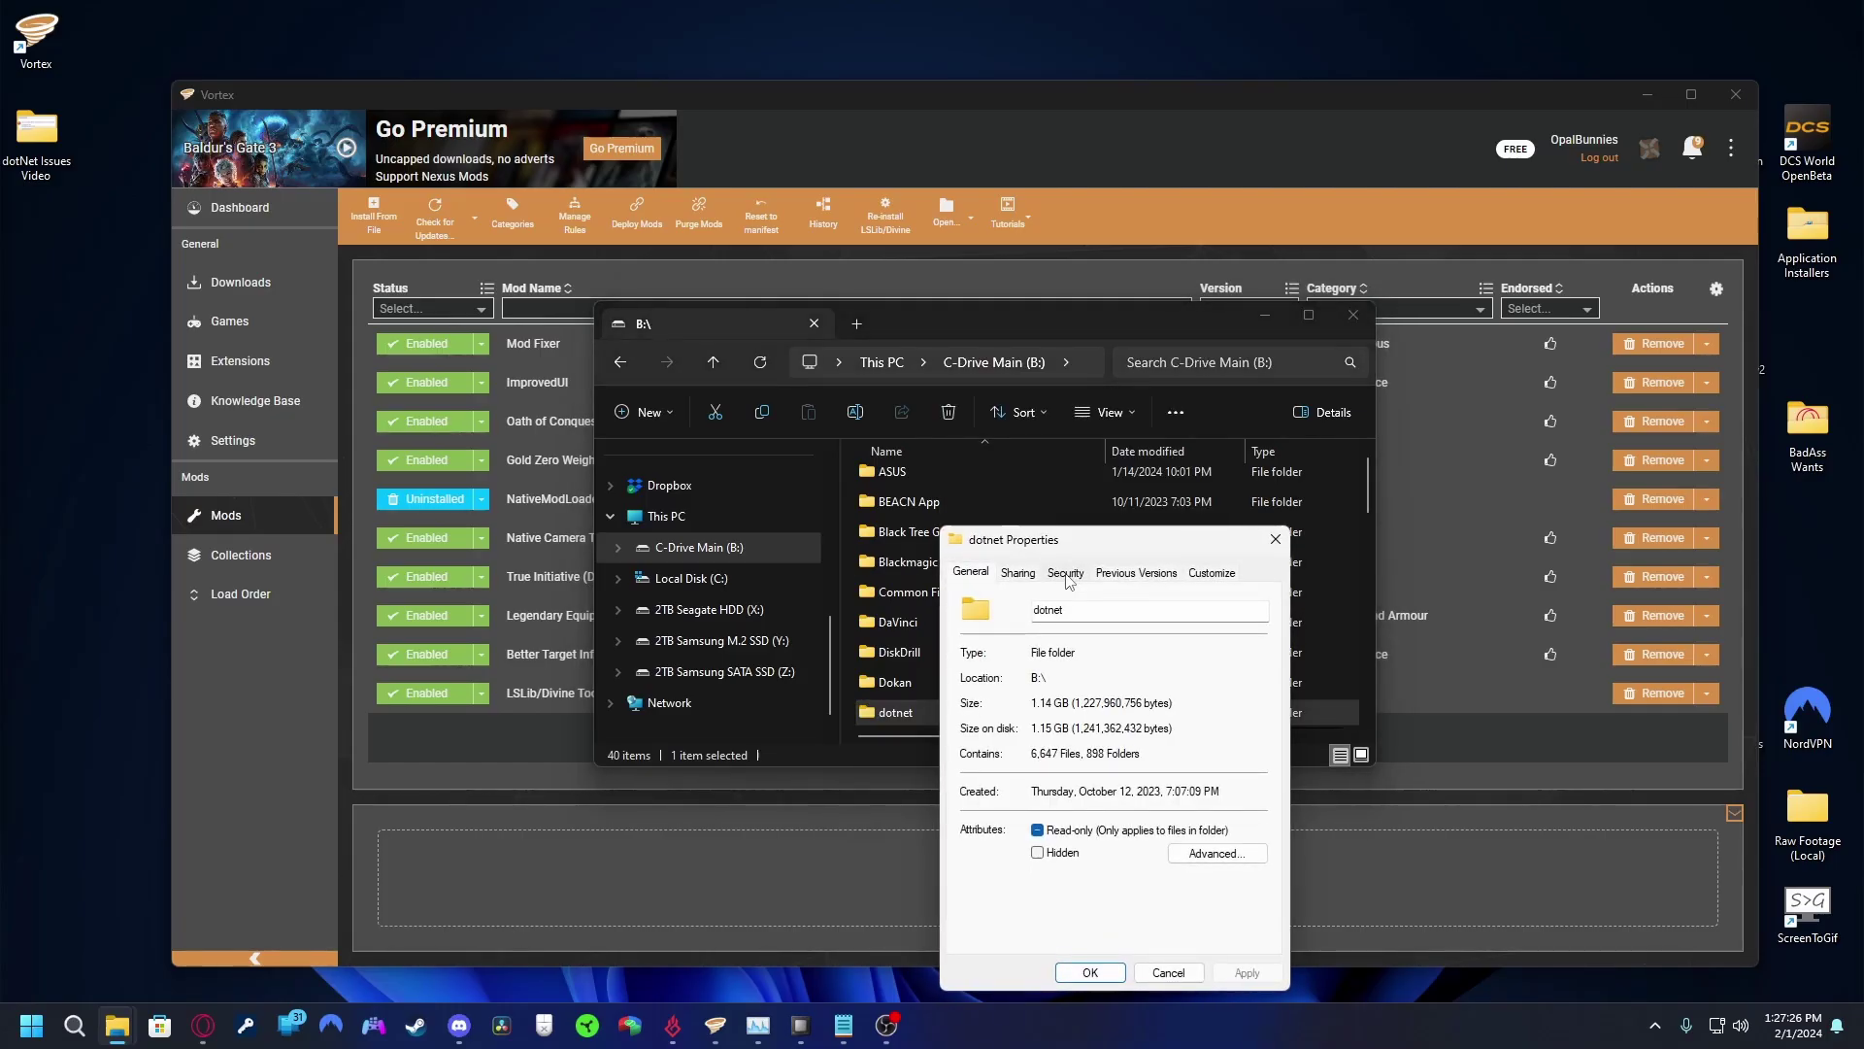
pyautogui.click(1065, 574)
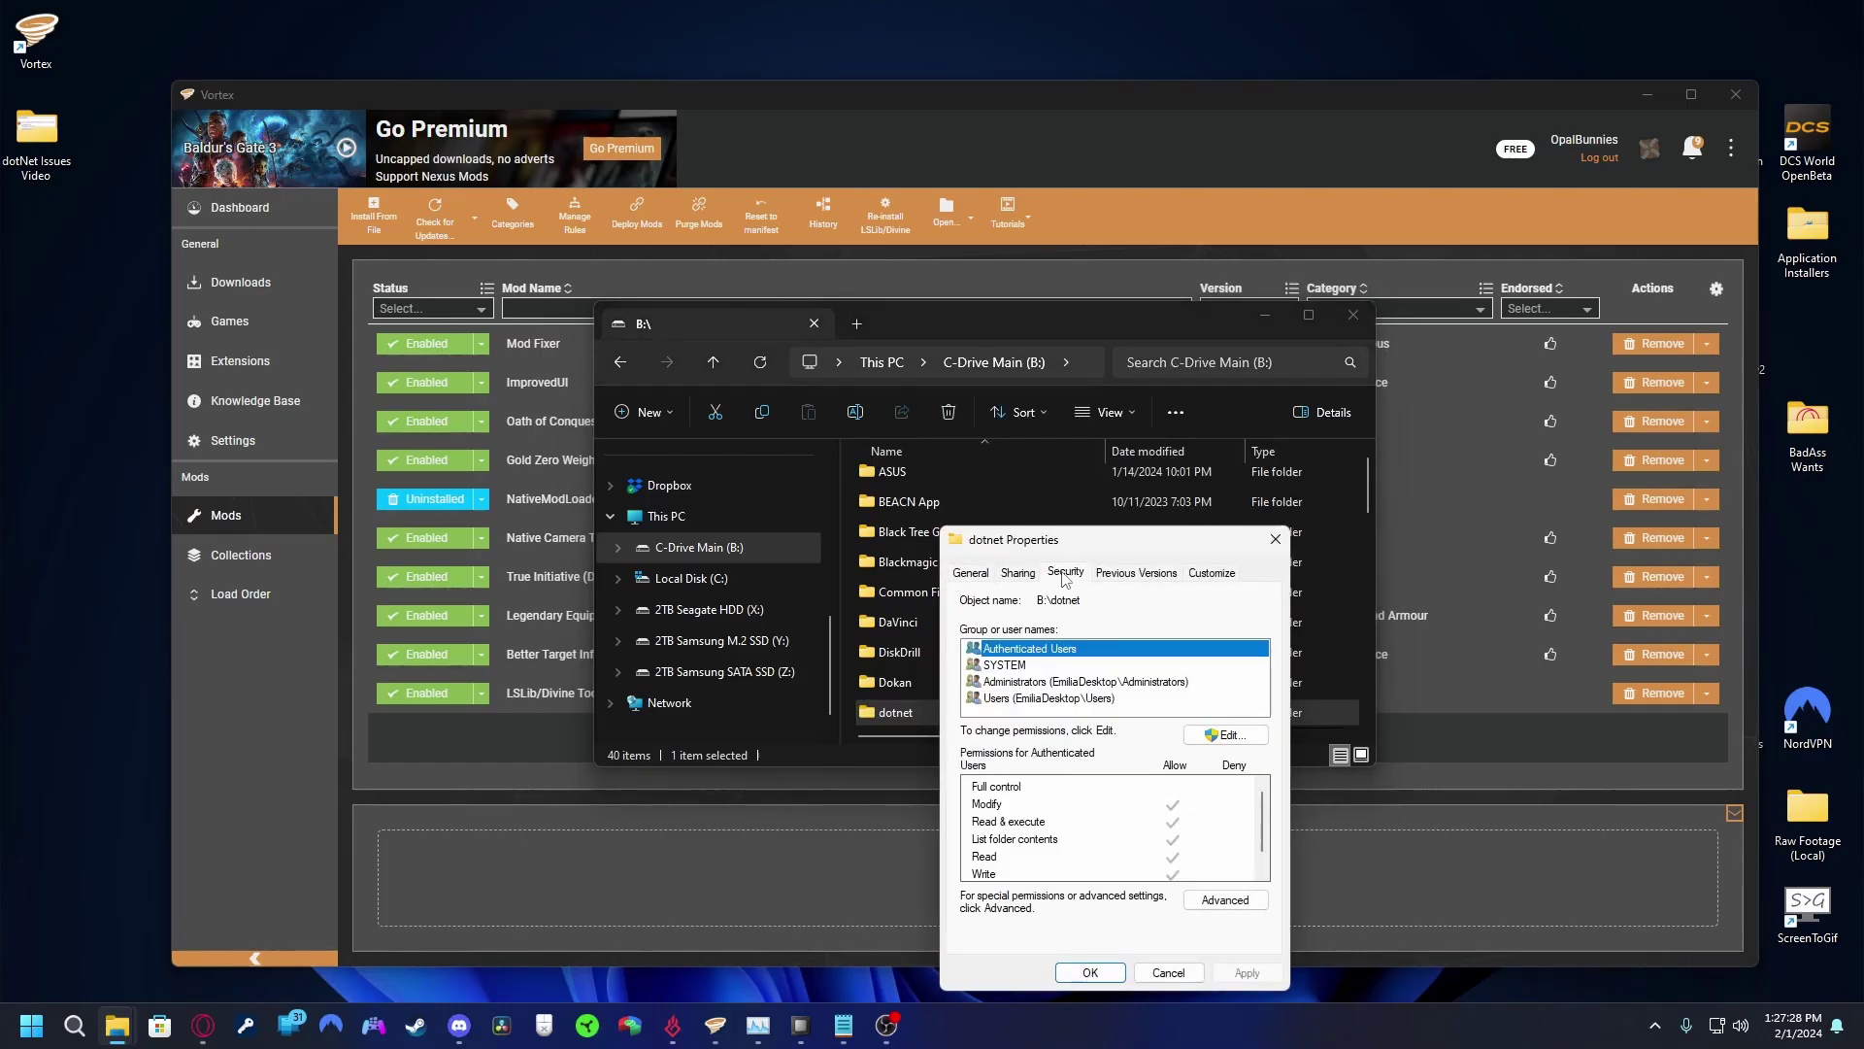
pyautogui.click(1219, 898)
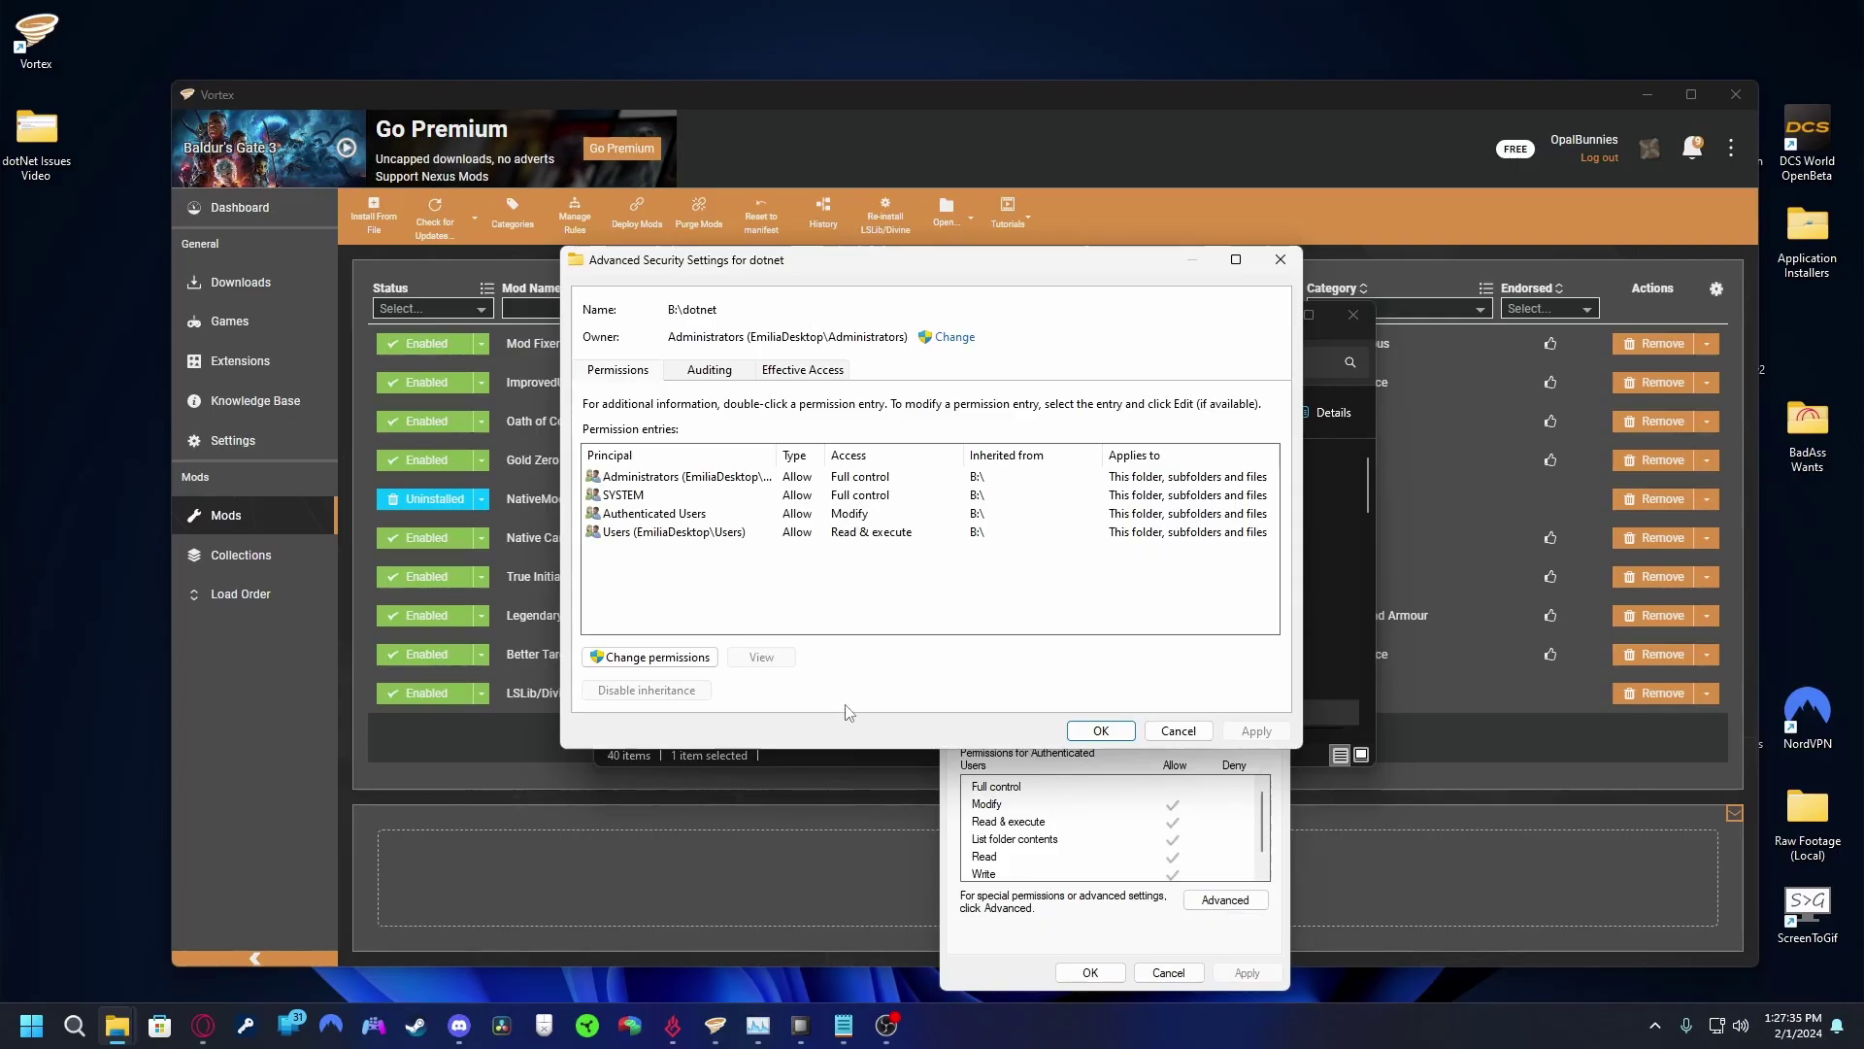
# Enable changing the dotnet folder's permissions and start a new permission entry with ALL APPLICATION PACKAGES as the verified principal
pyautogui.click(662, 665)
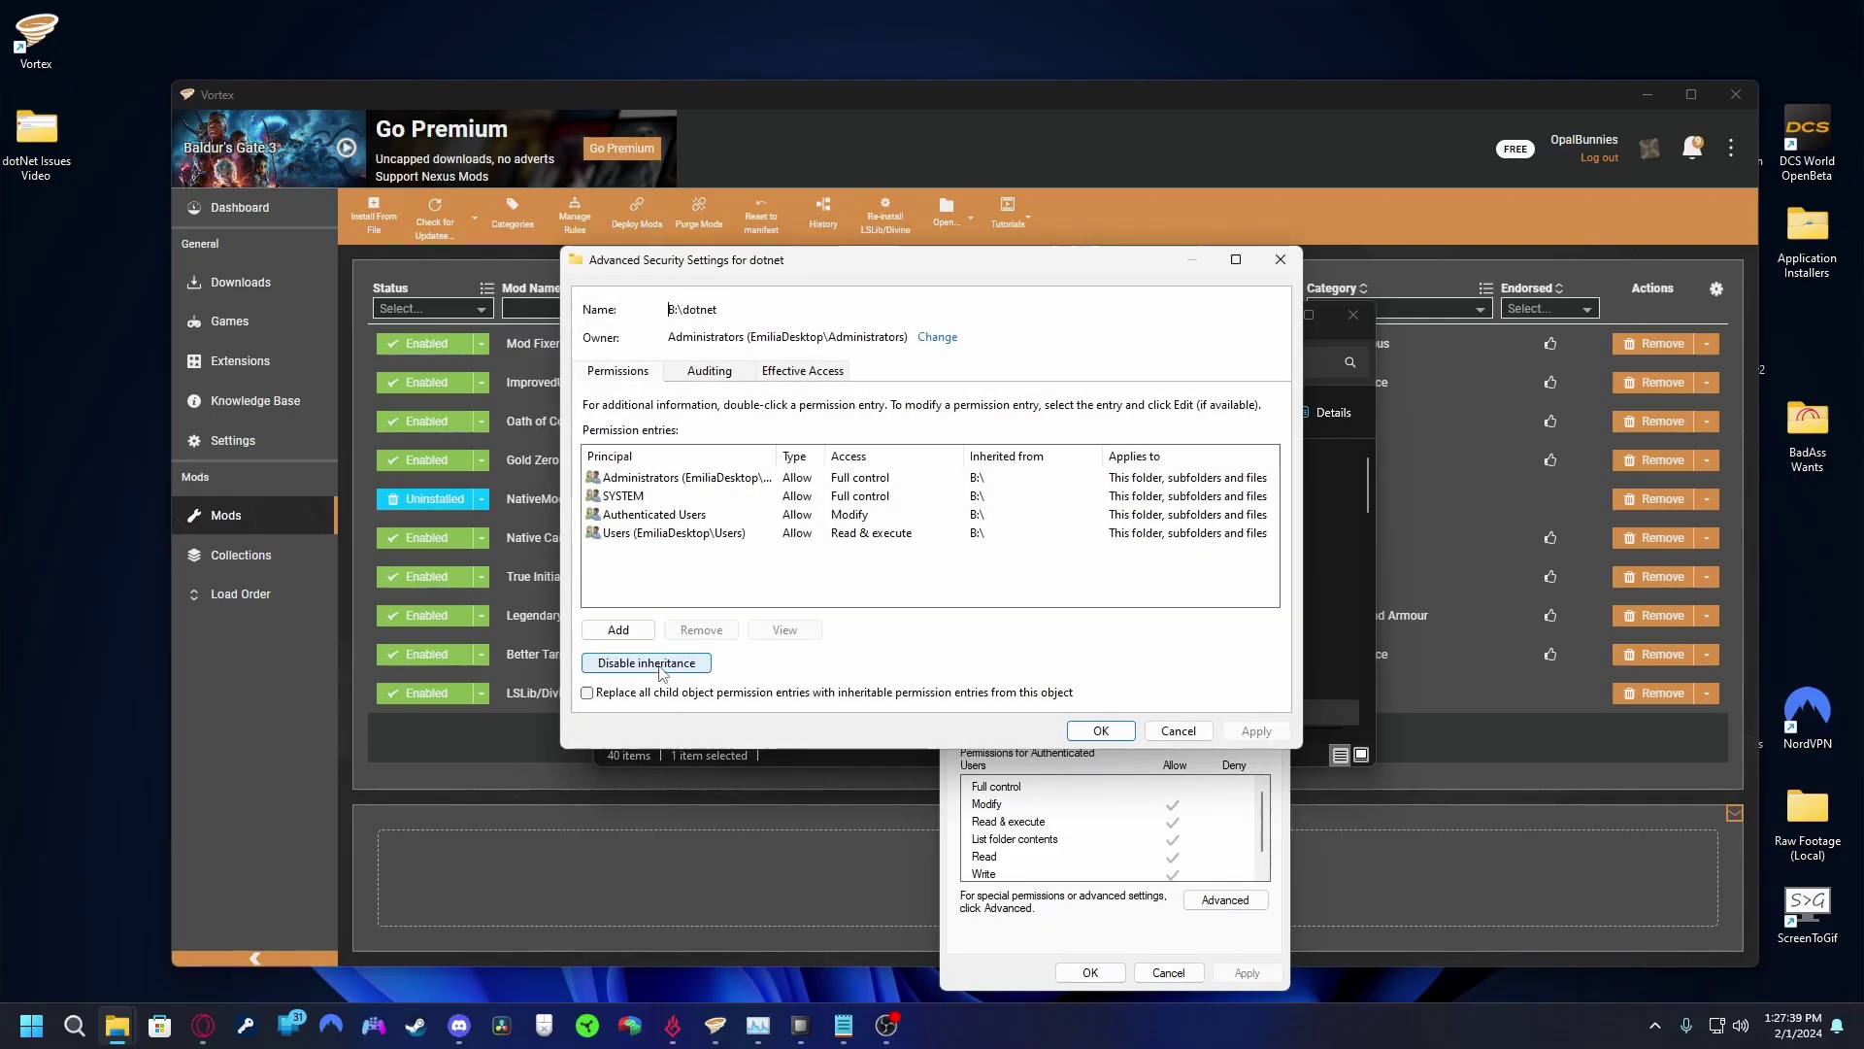
pyautogui.click(618, 631)
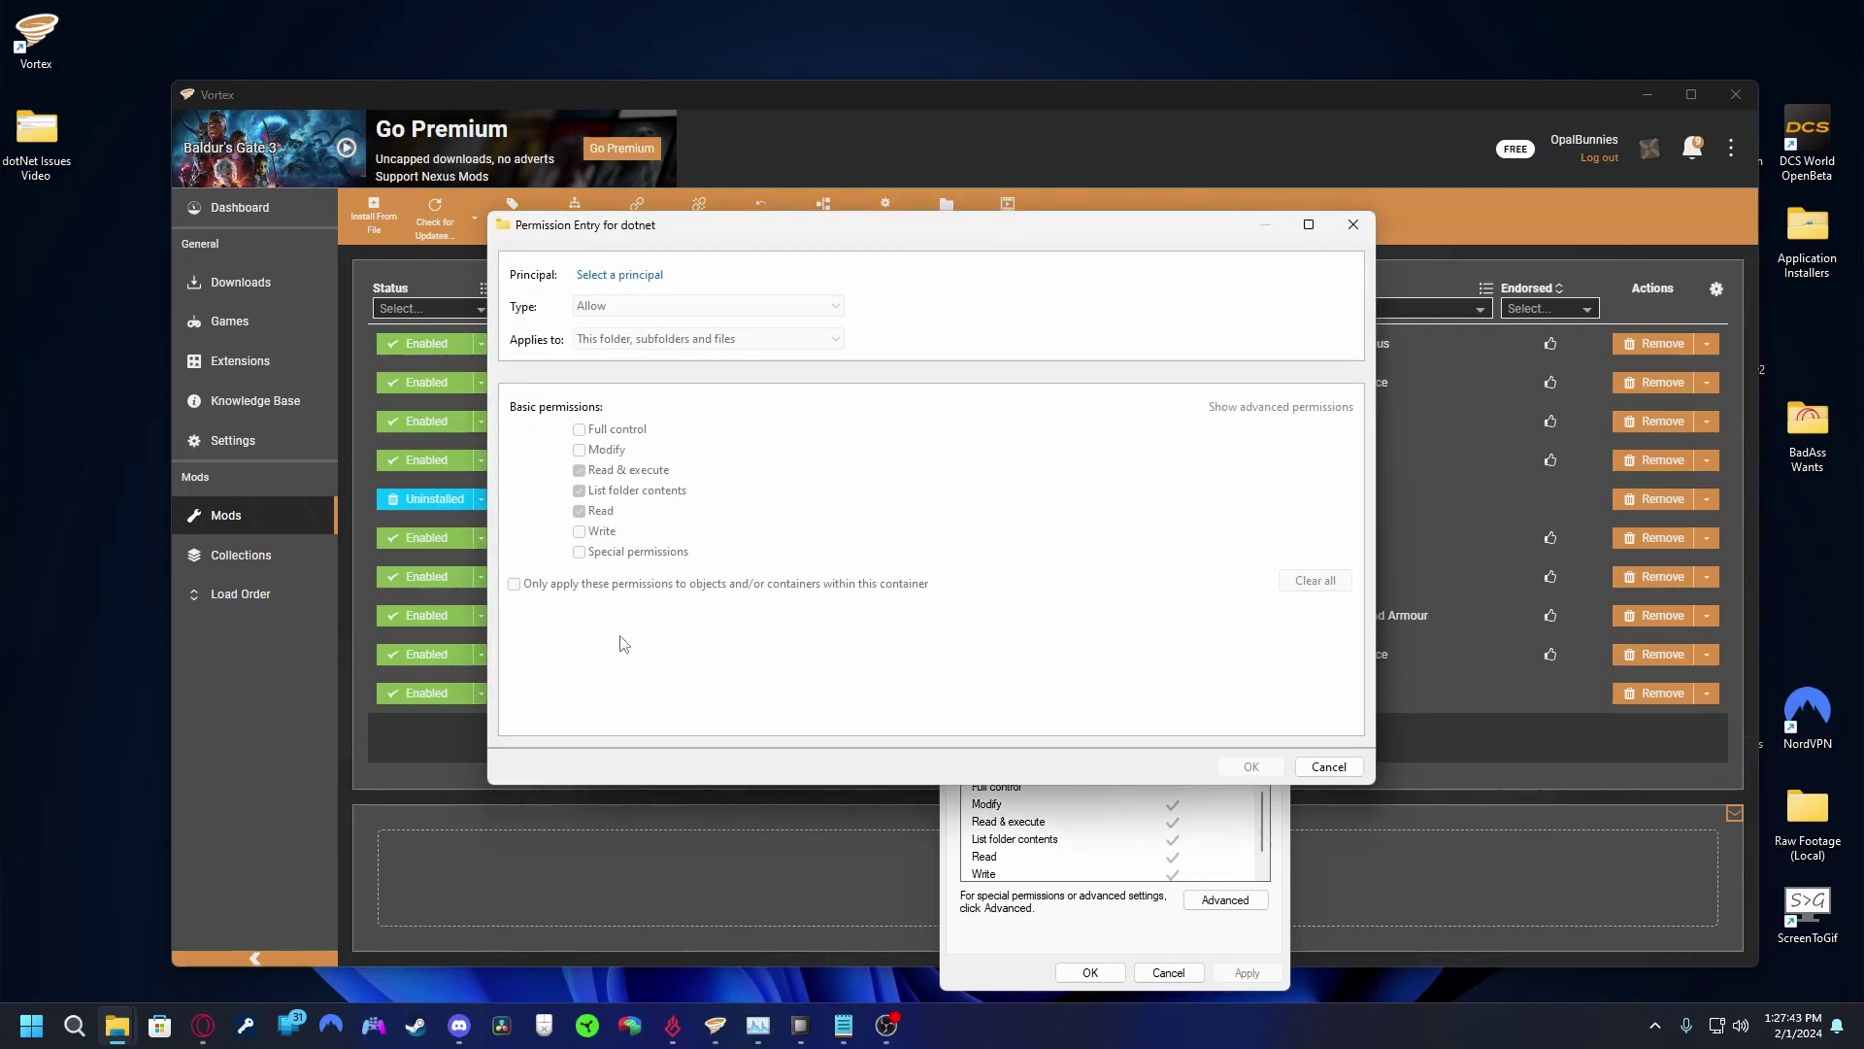
pyautogui.click(589, 276)
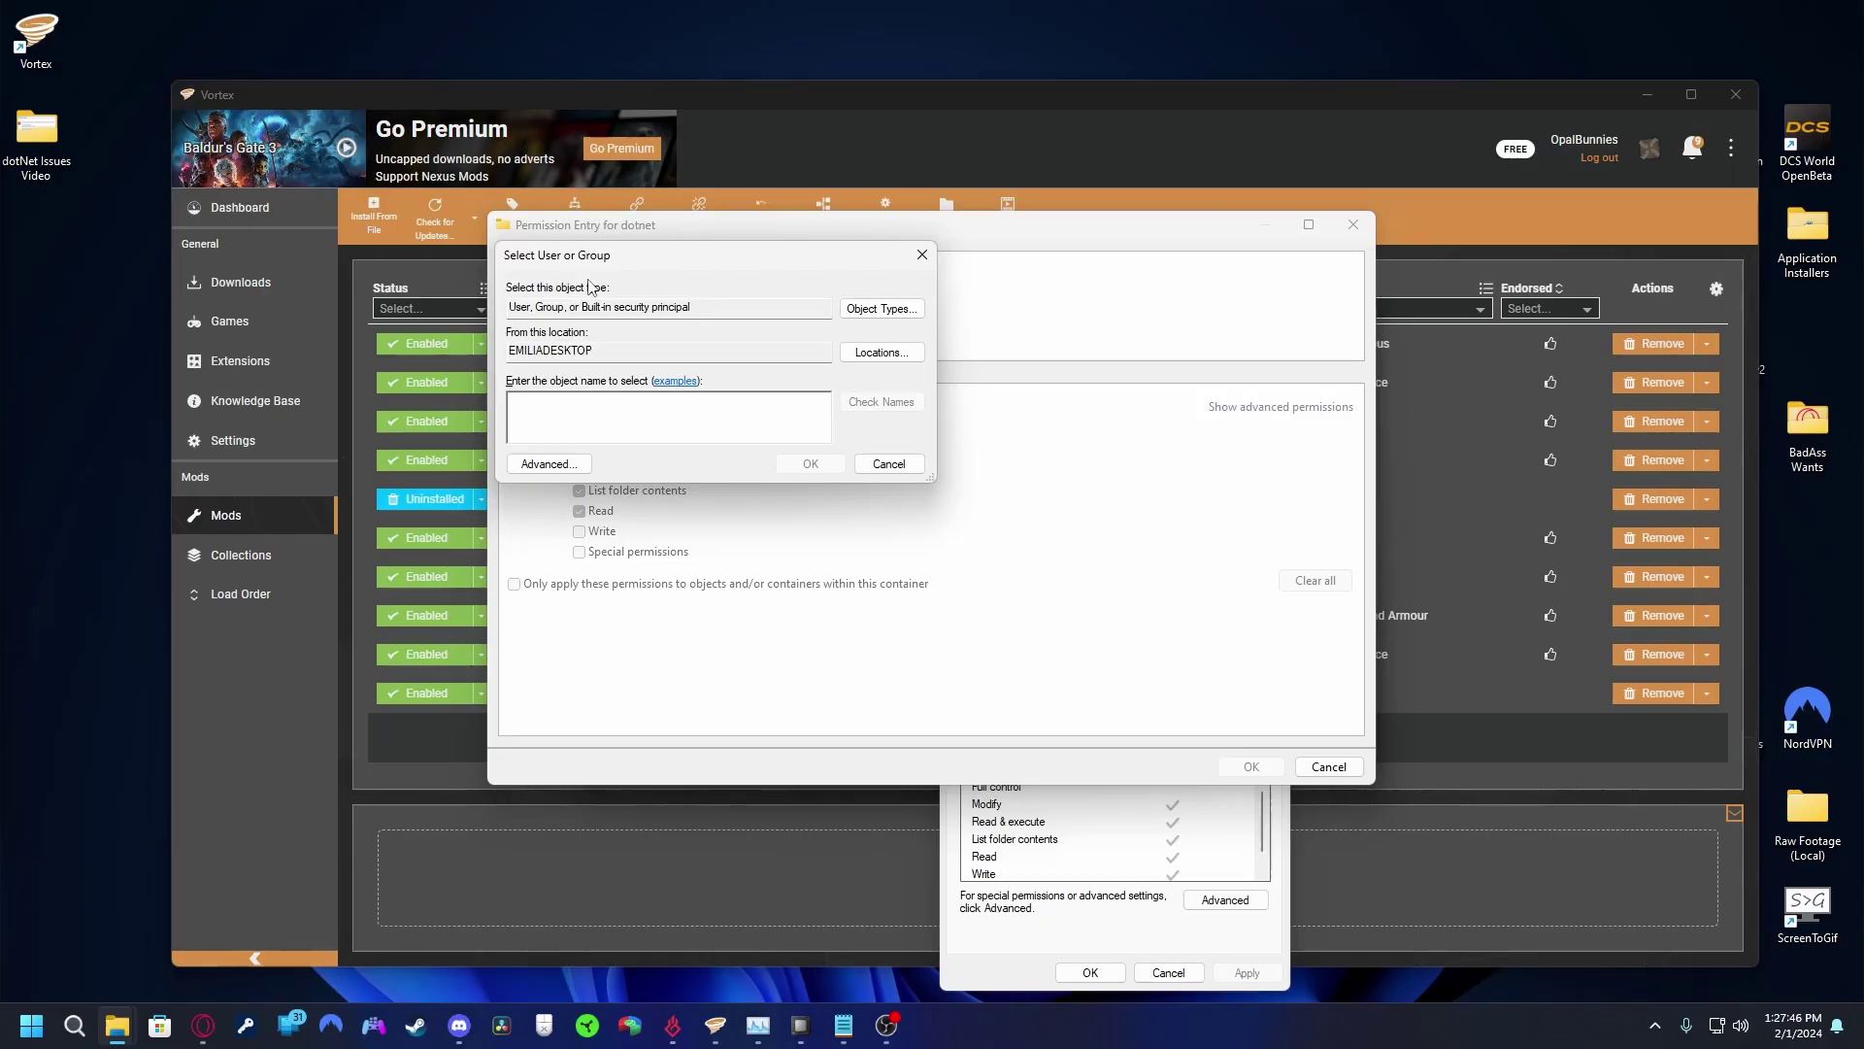
pyautogui.write('ALL APPLICA')
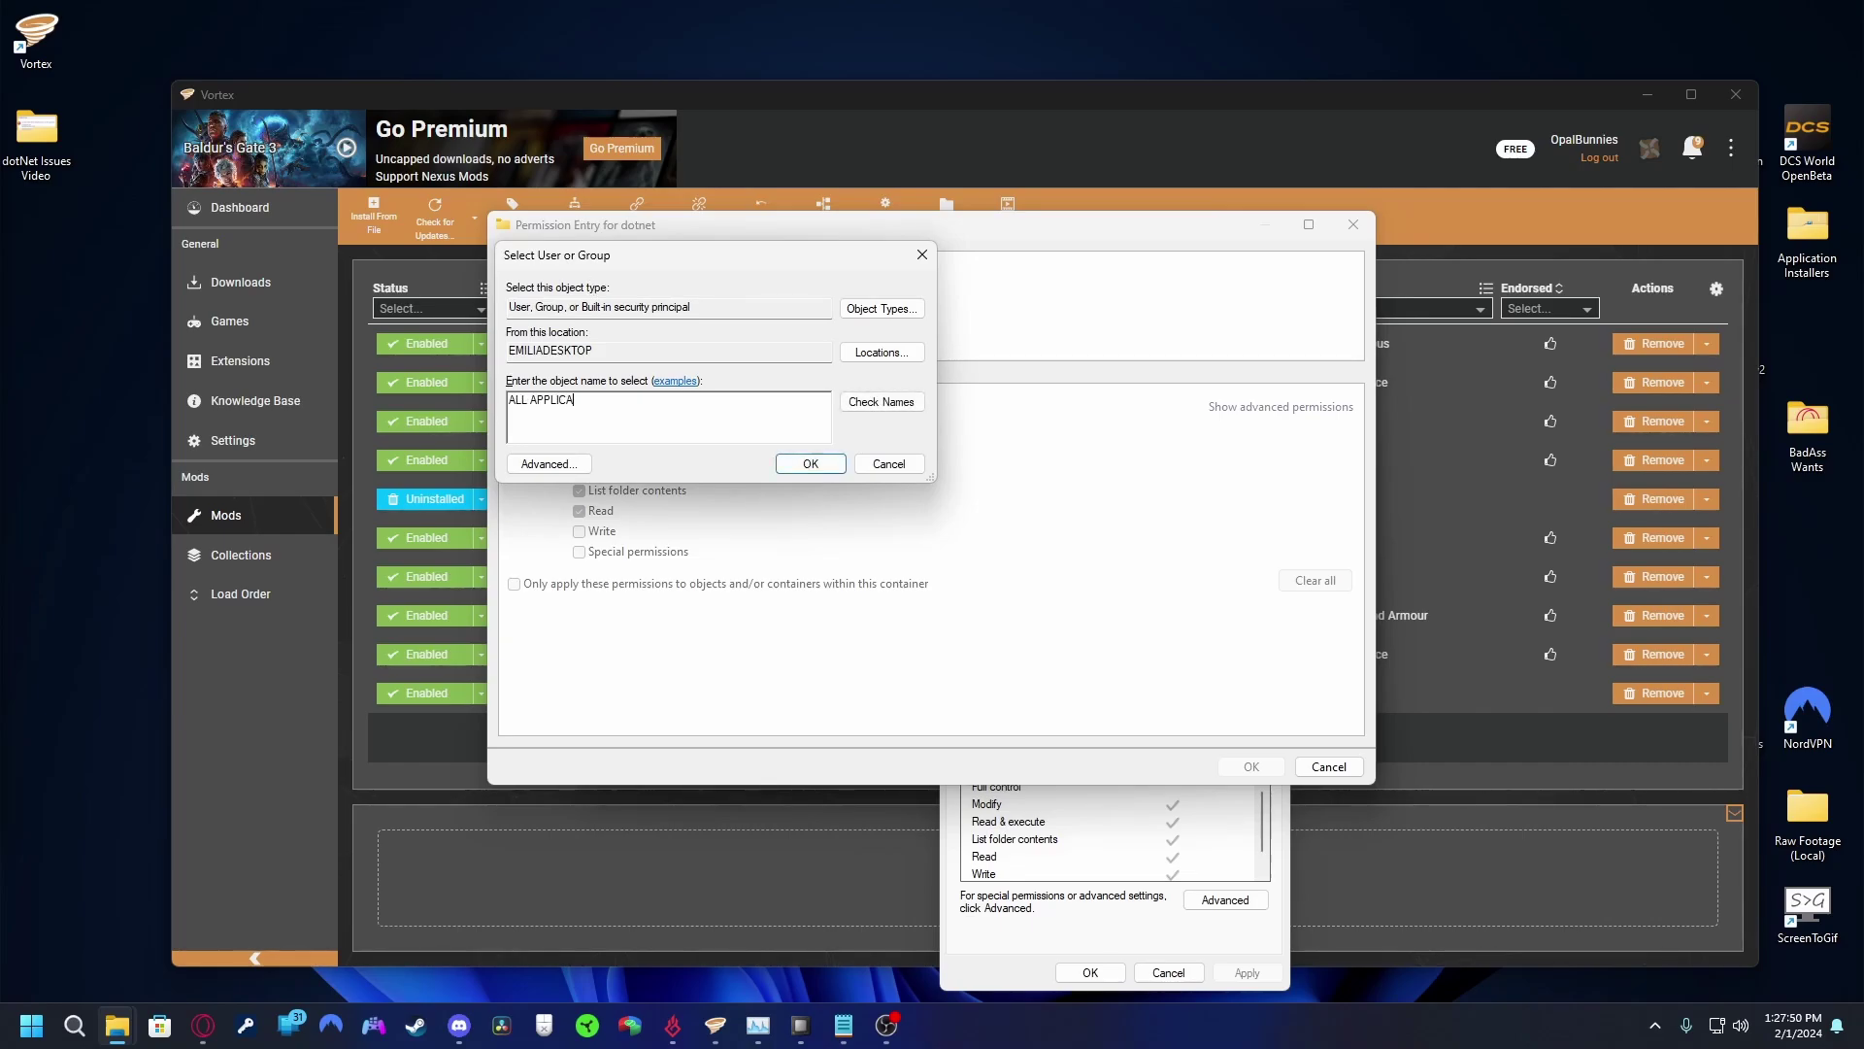
pyautogui.write('TION PACKAGES')
pyautogui.click(907, 405)
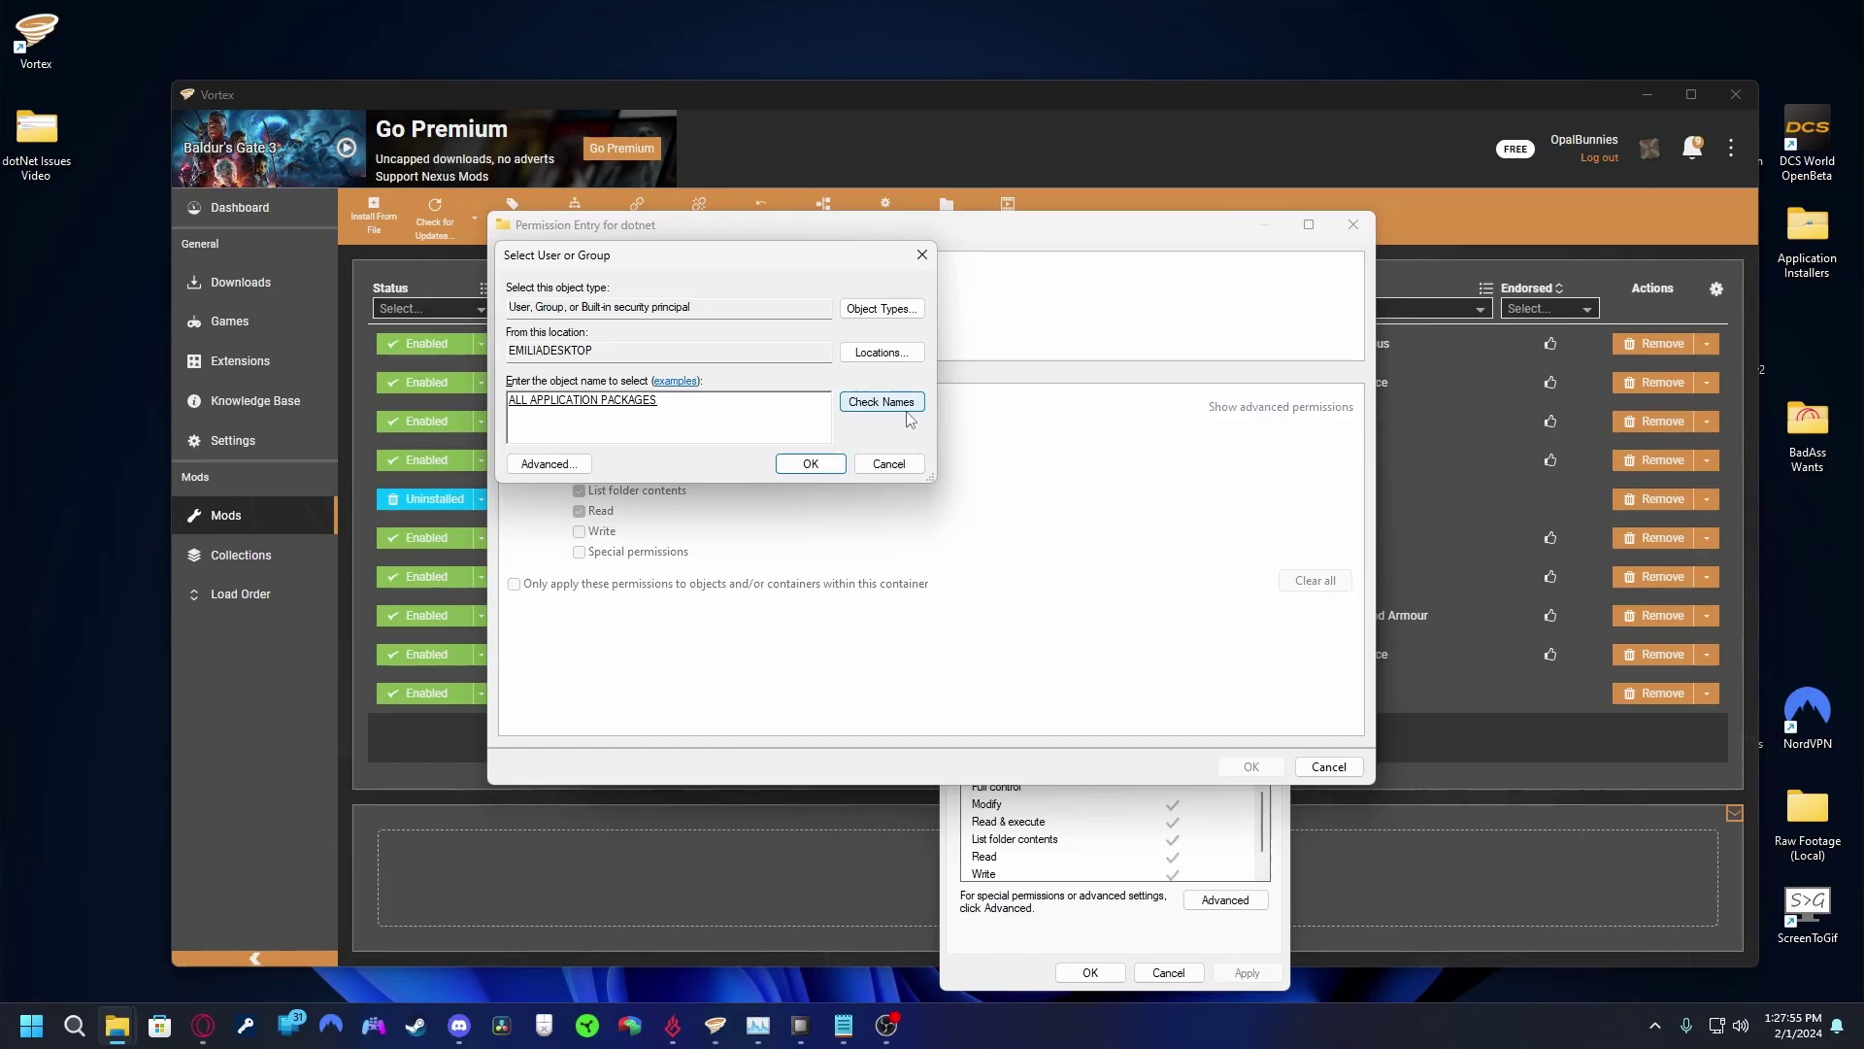
pyautogui.click(820, 465)
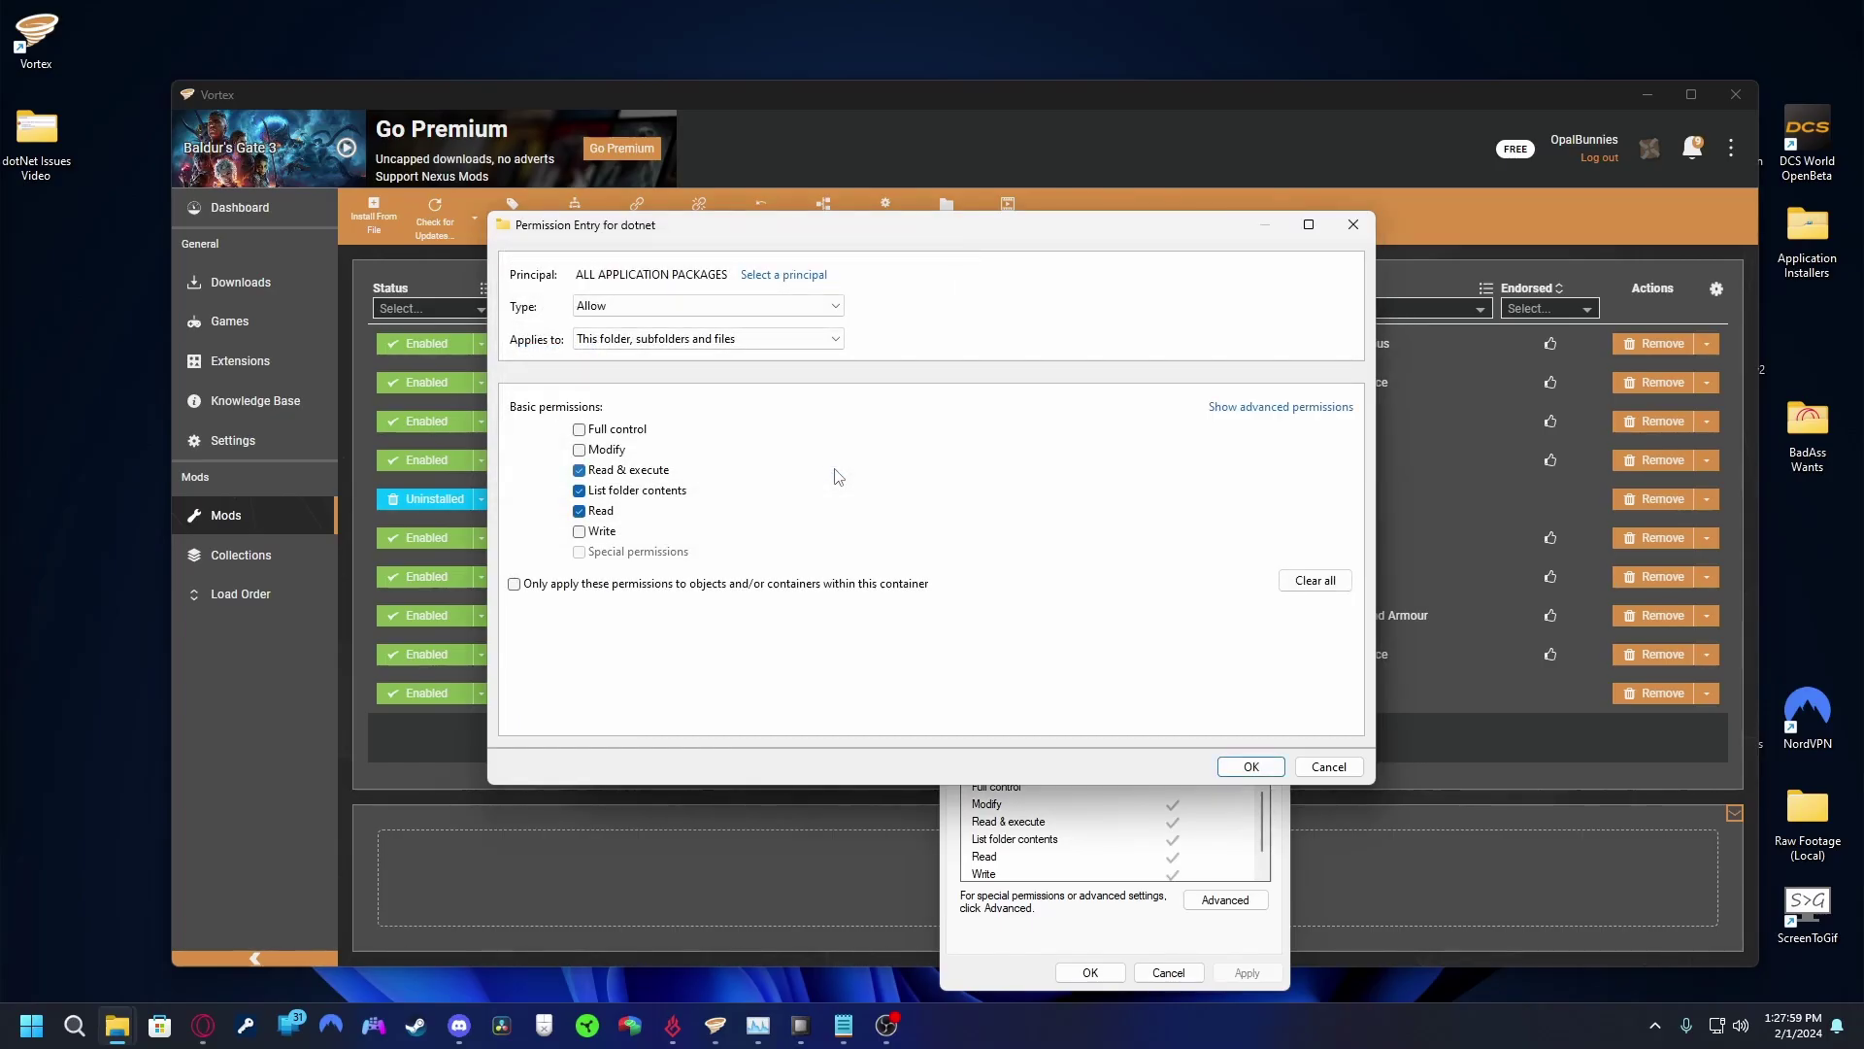
# Accept the entry with its default Read & execute permissions, apply it to the dotnet folder and close the security and properties dialogs
pyautogui.click(1251, 767)
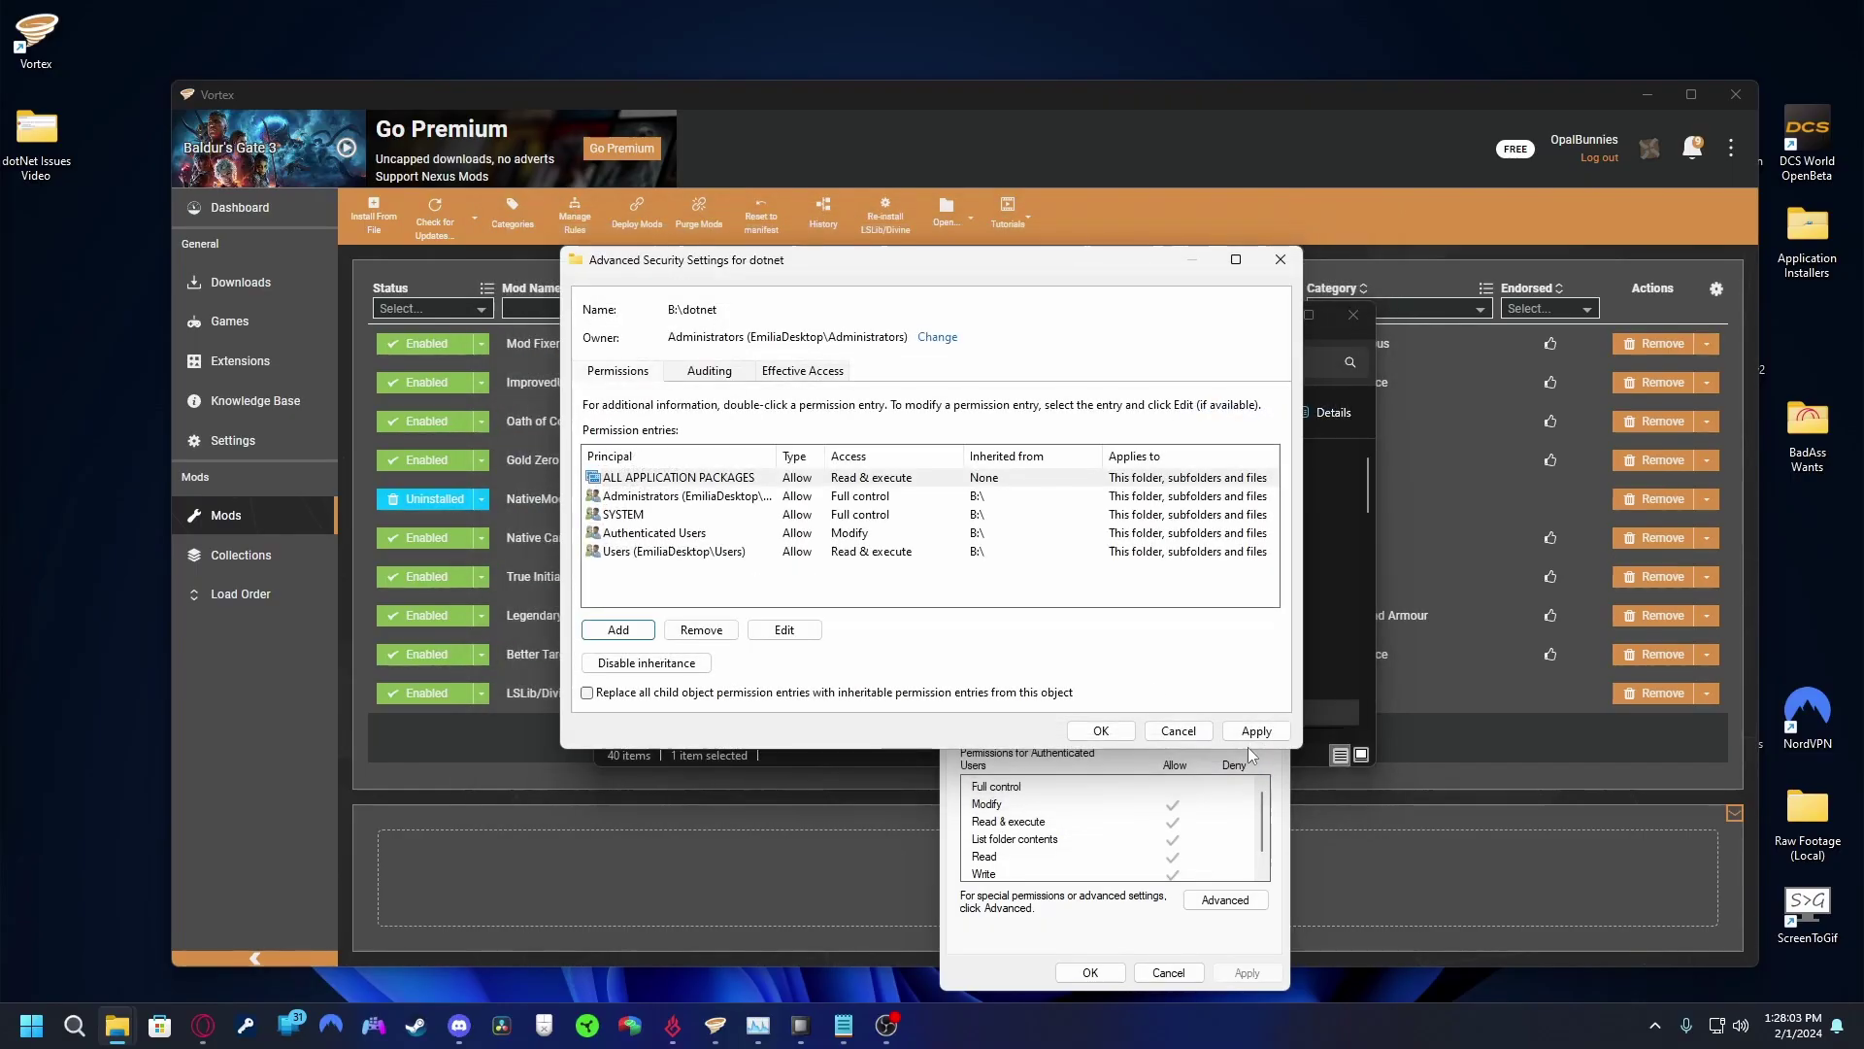
pyautogui.click(1253, 734)
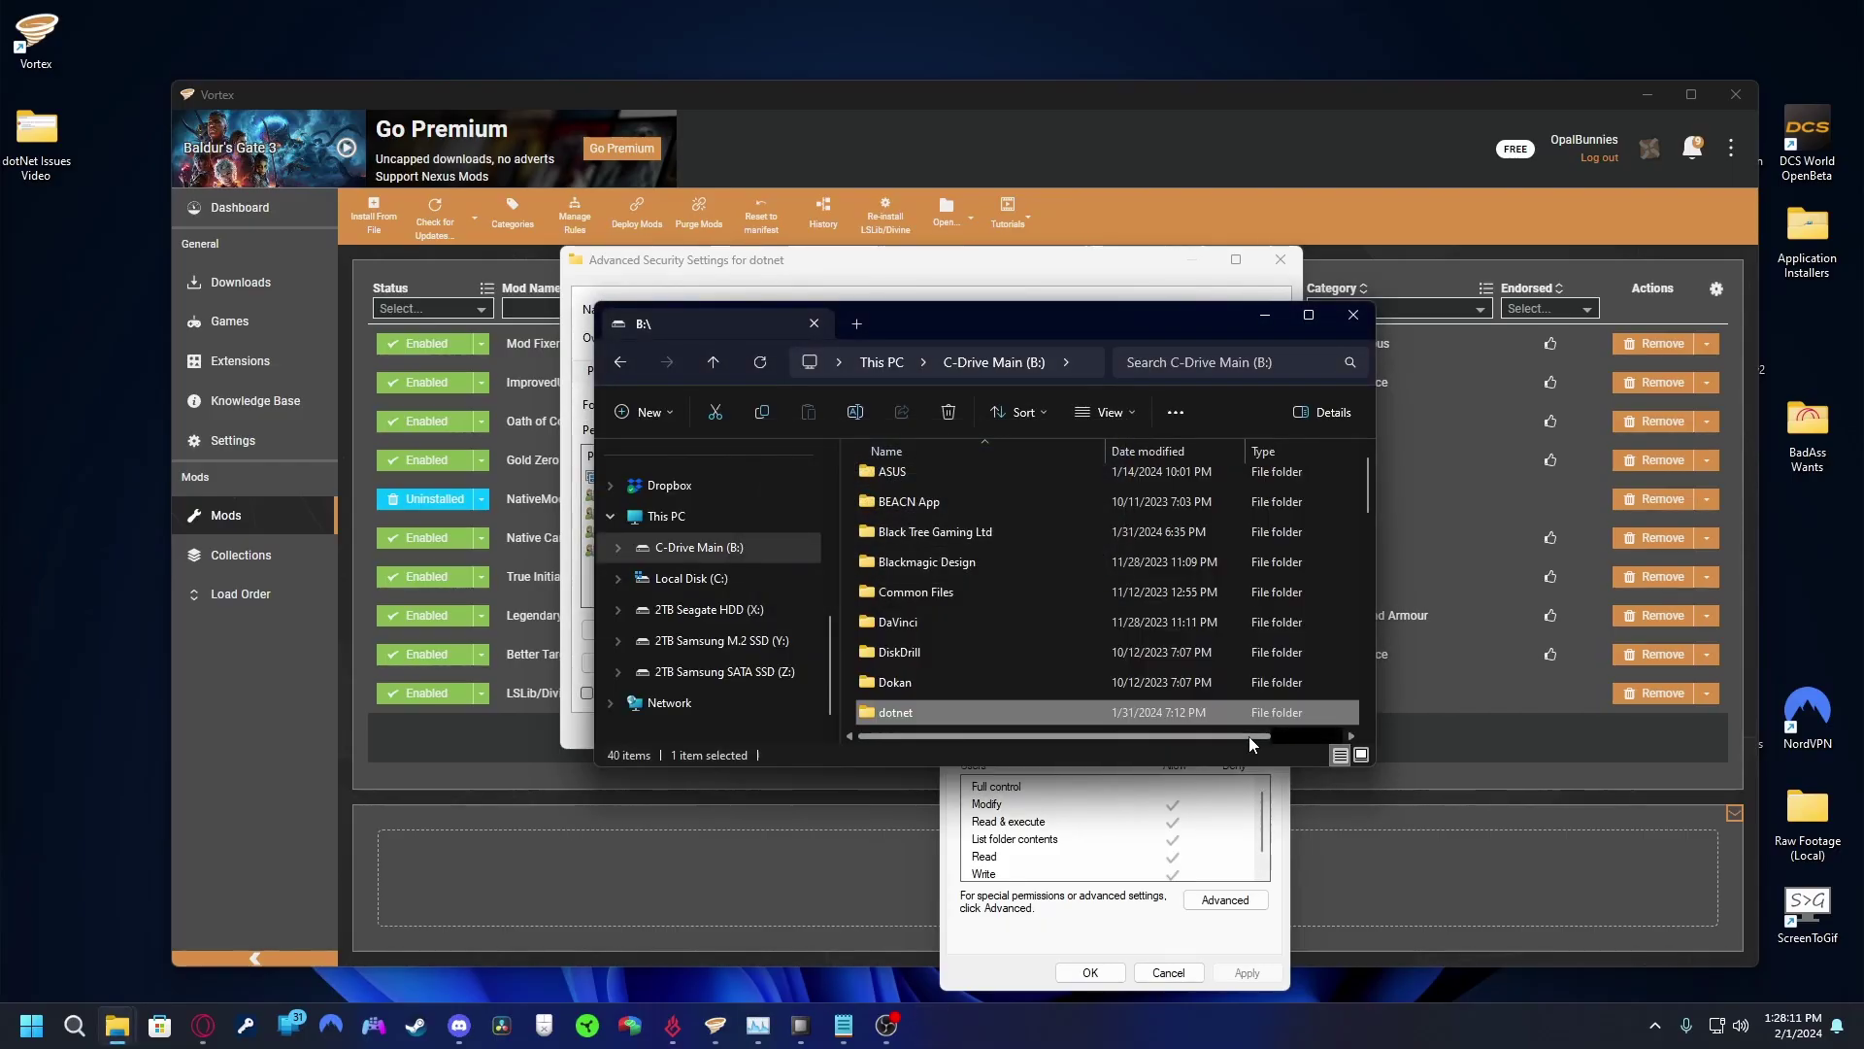
pyautogui.click(815, 268)
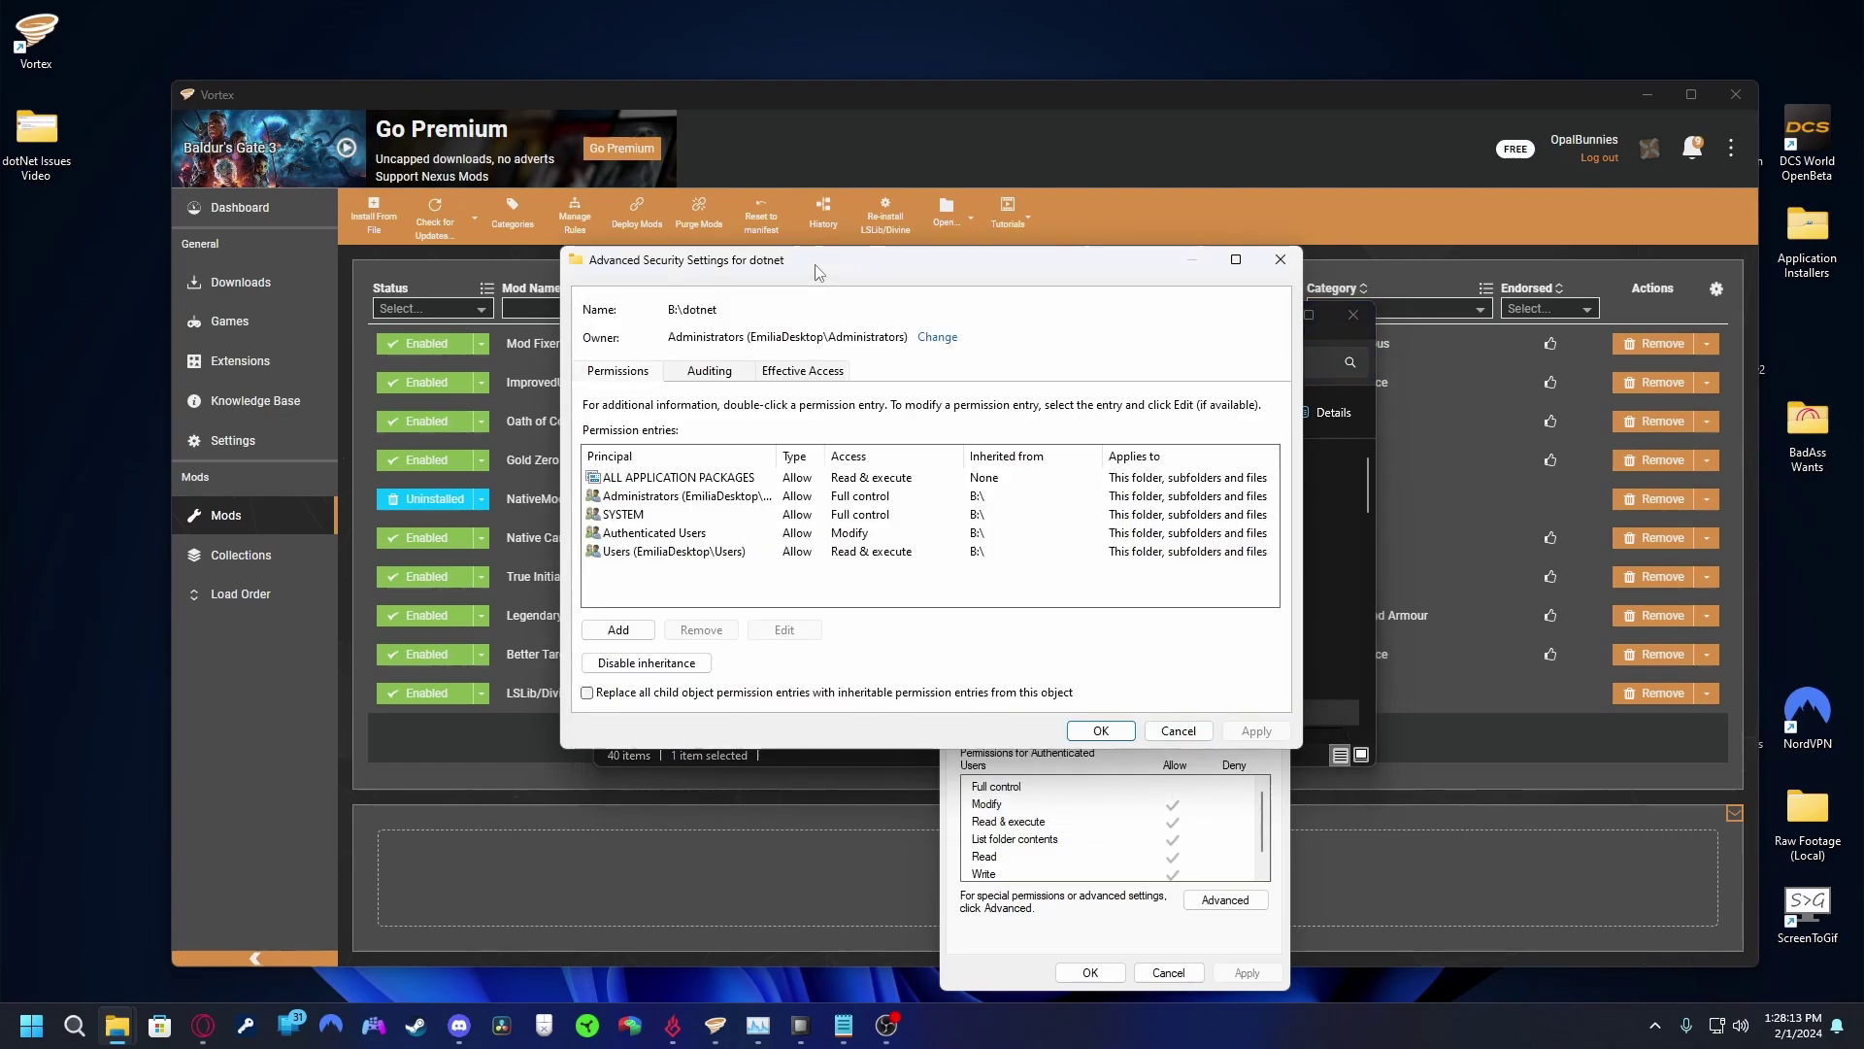
pyautogui.click(1115, 740)
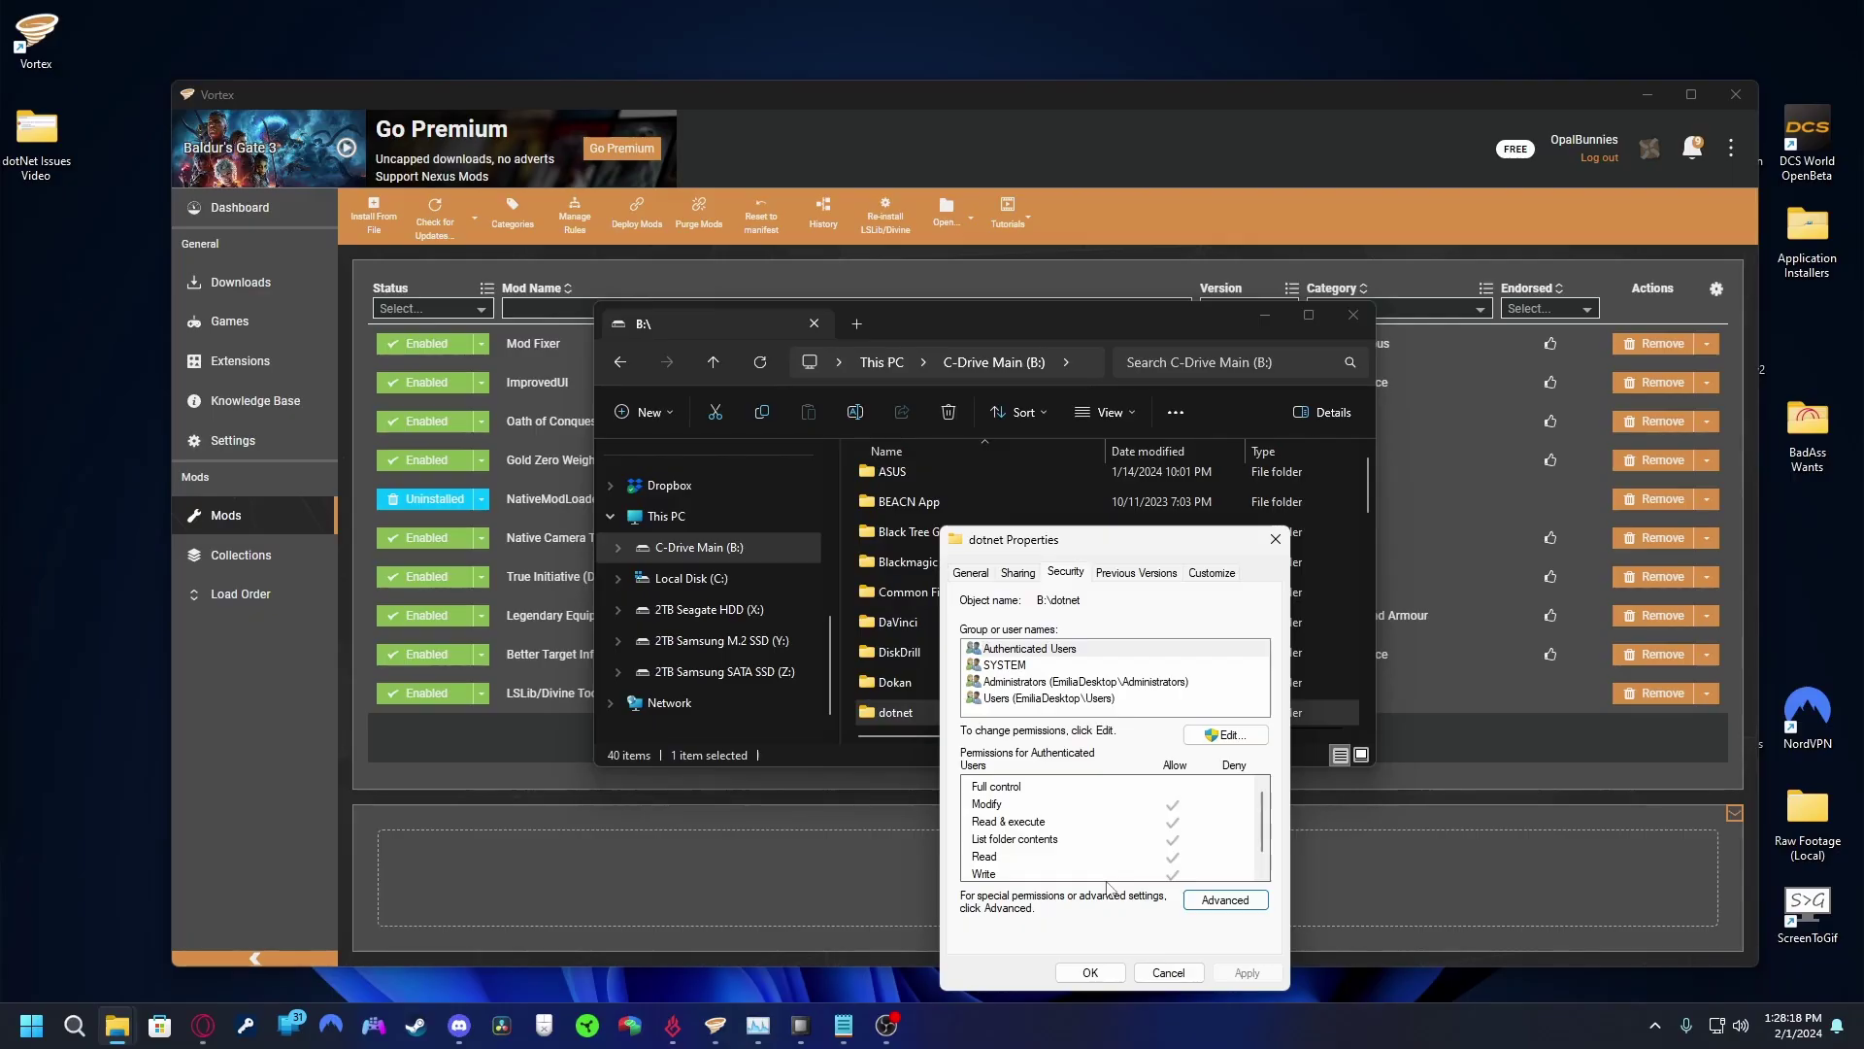
pyautogui.click(1090, 971)
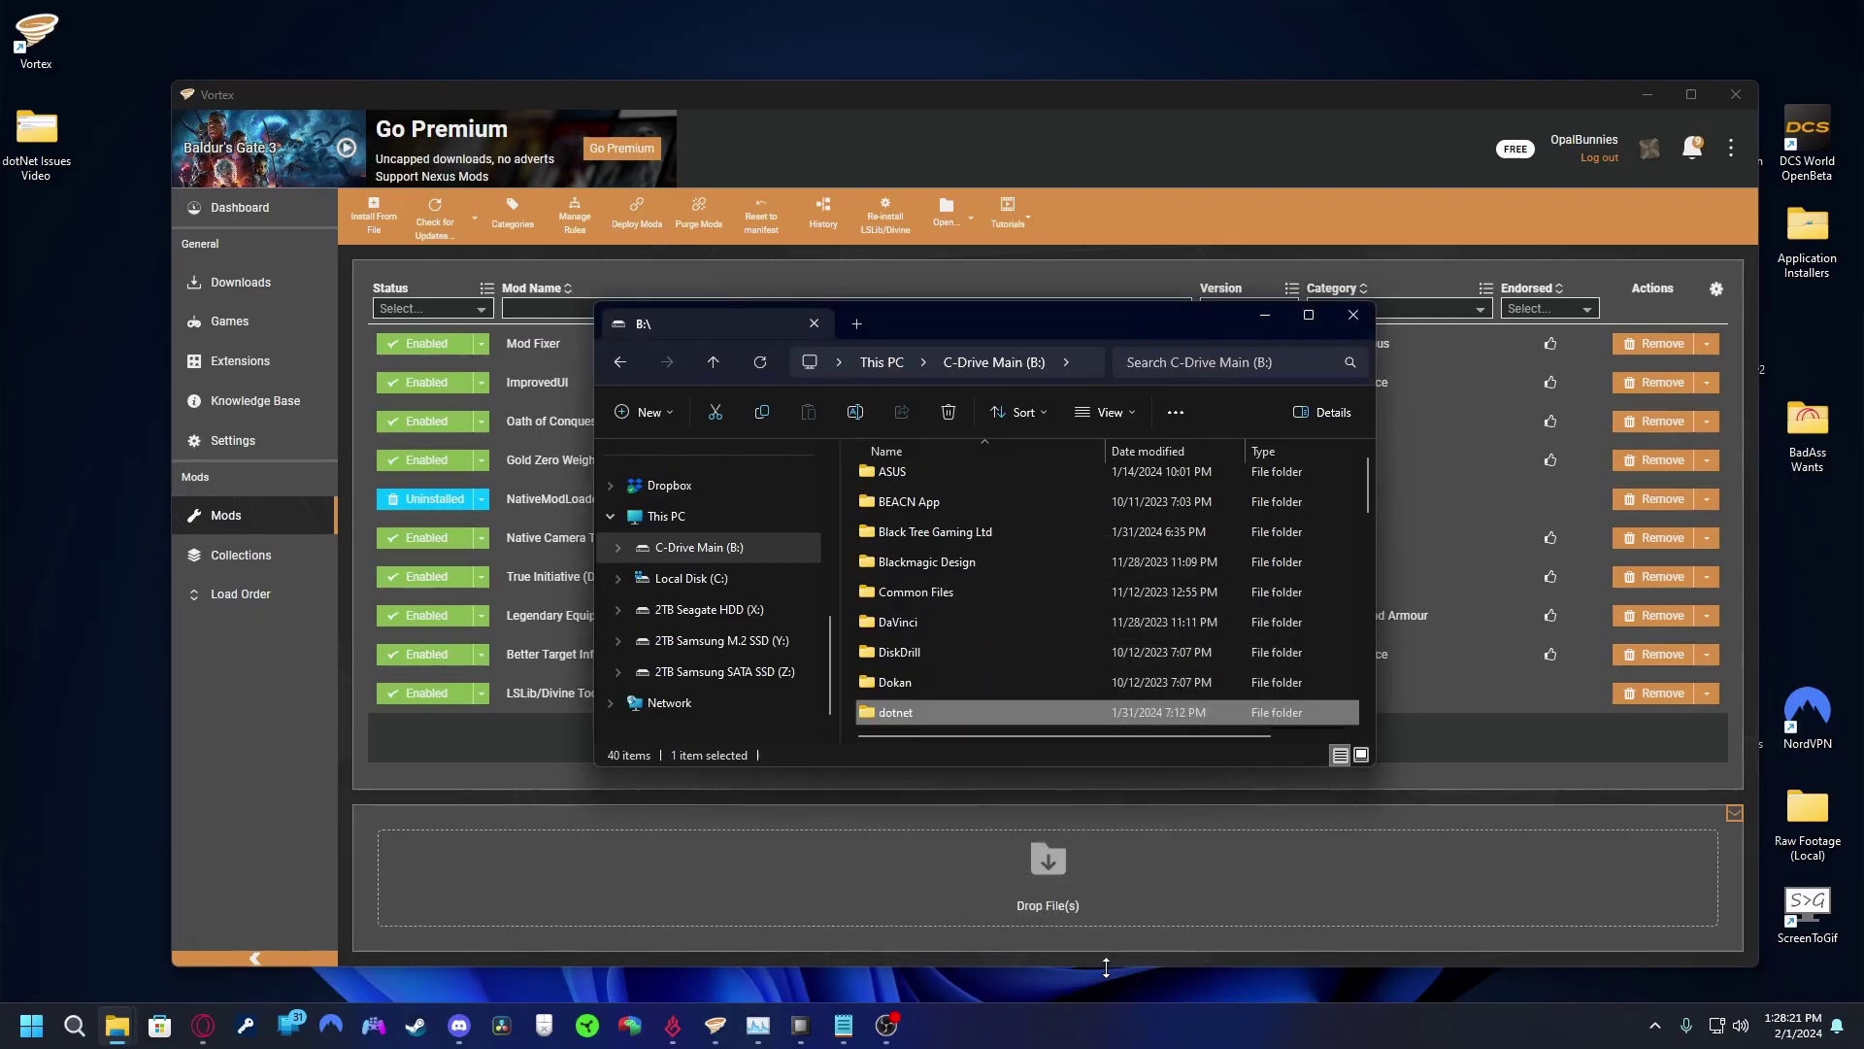
# Return to Vortex and install the uninstalled NativeModLoader mod again
pyautogui.click(271, 676)
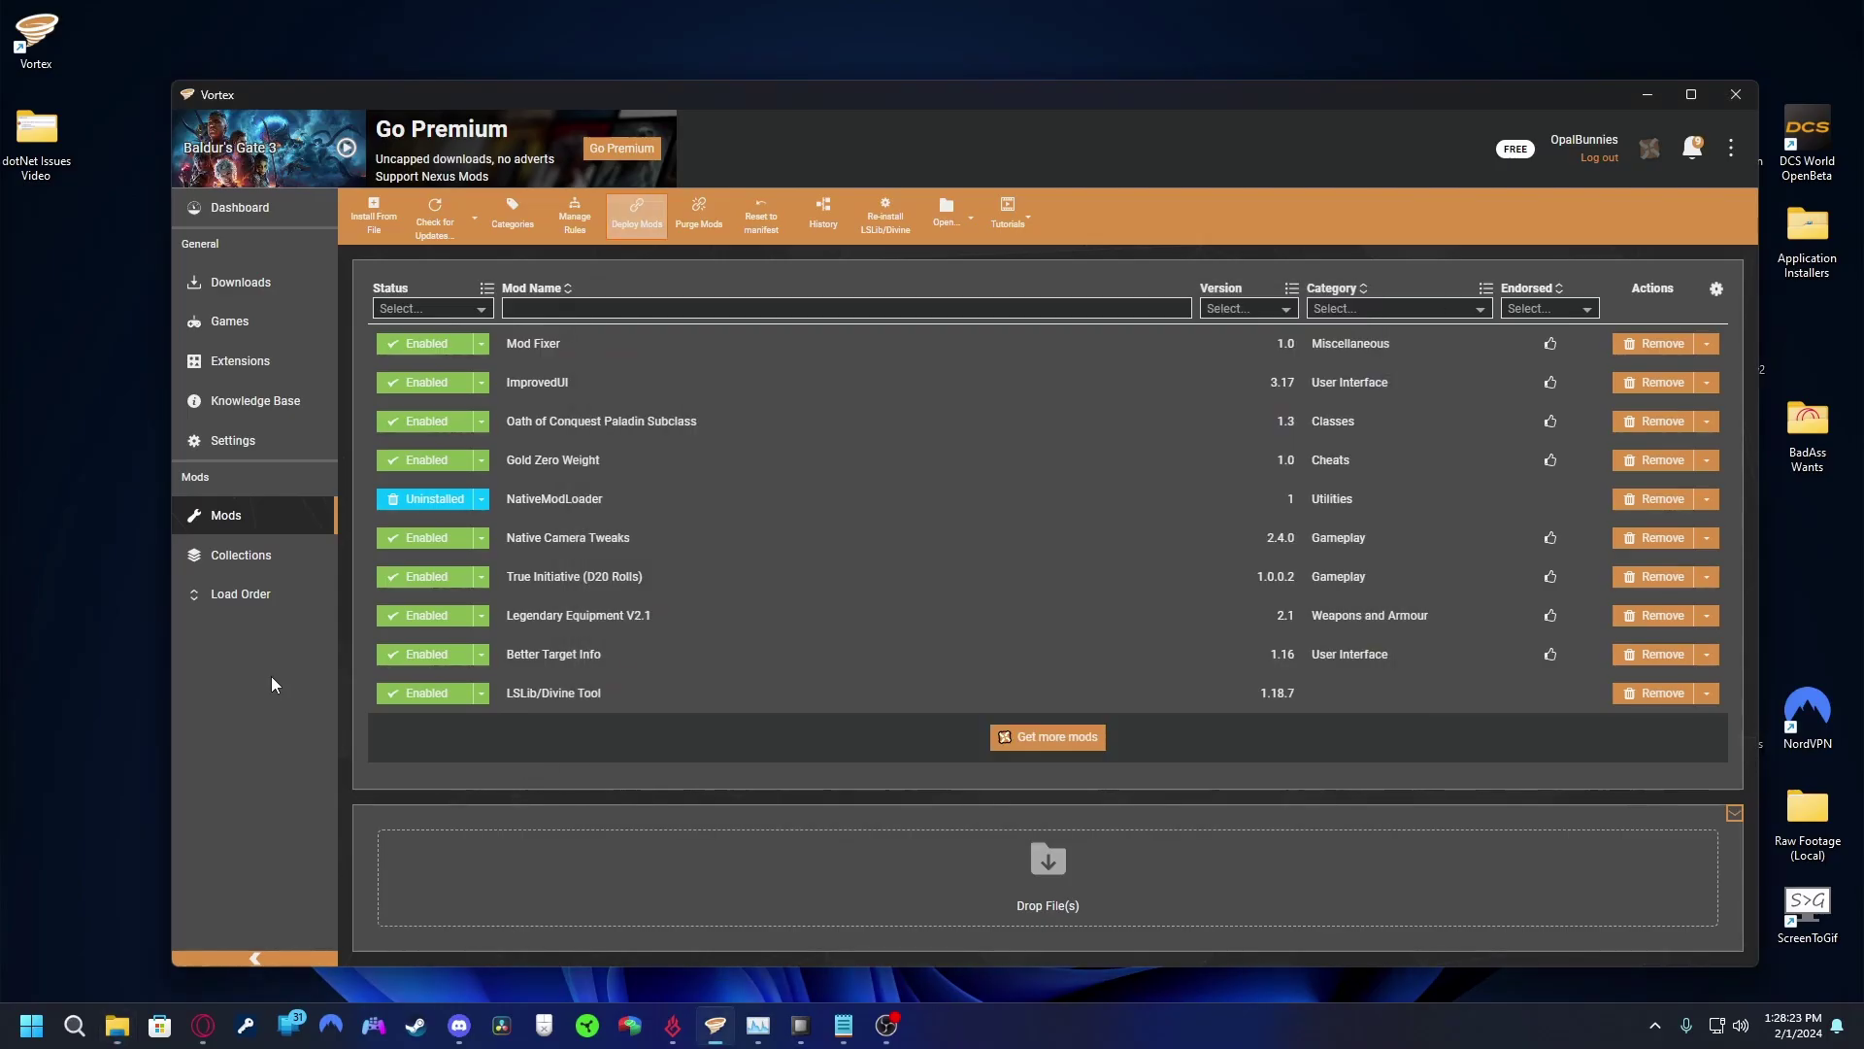
pyautogui.click(429, 499)
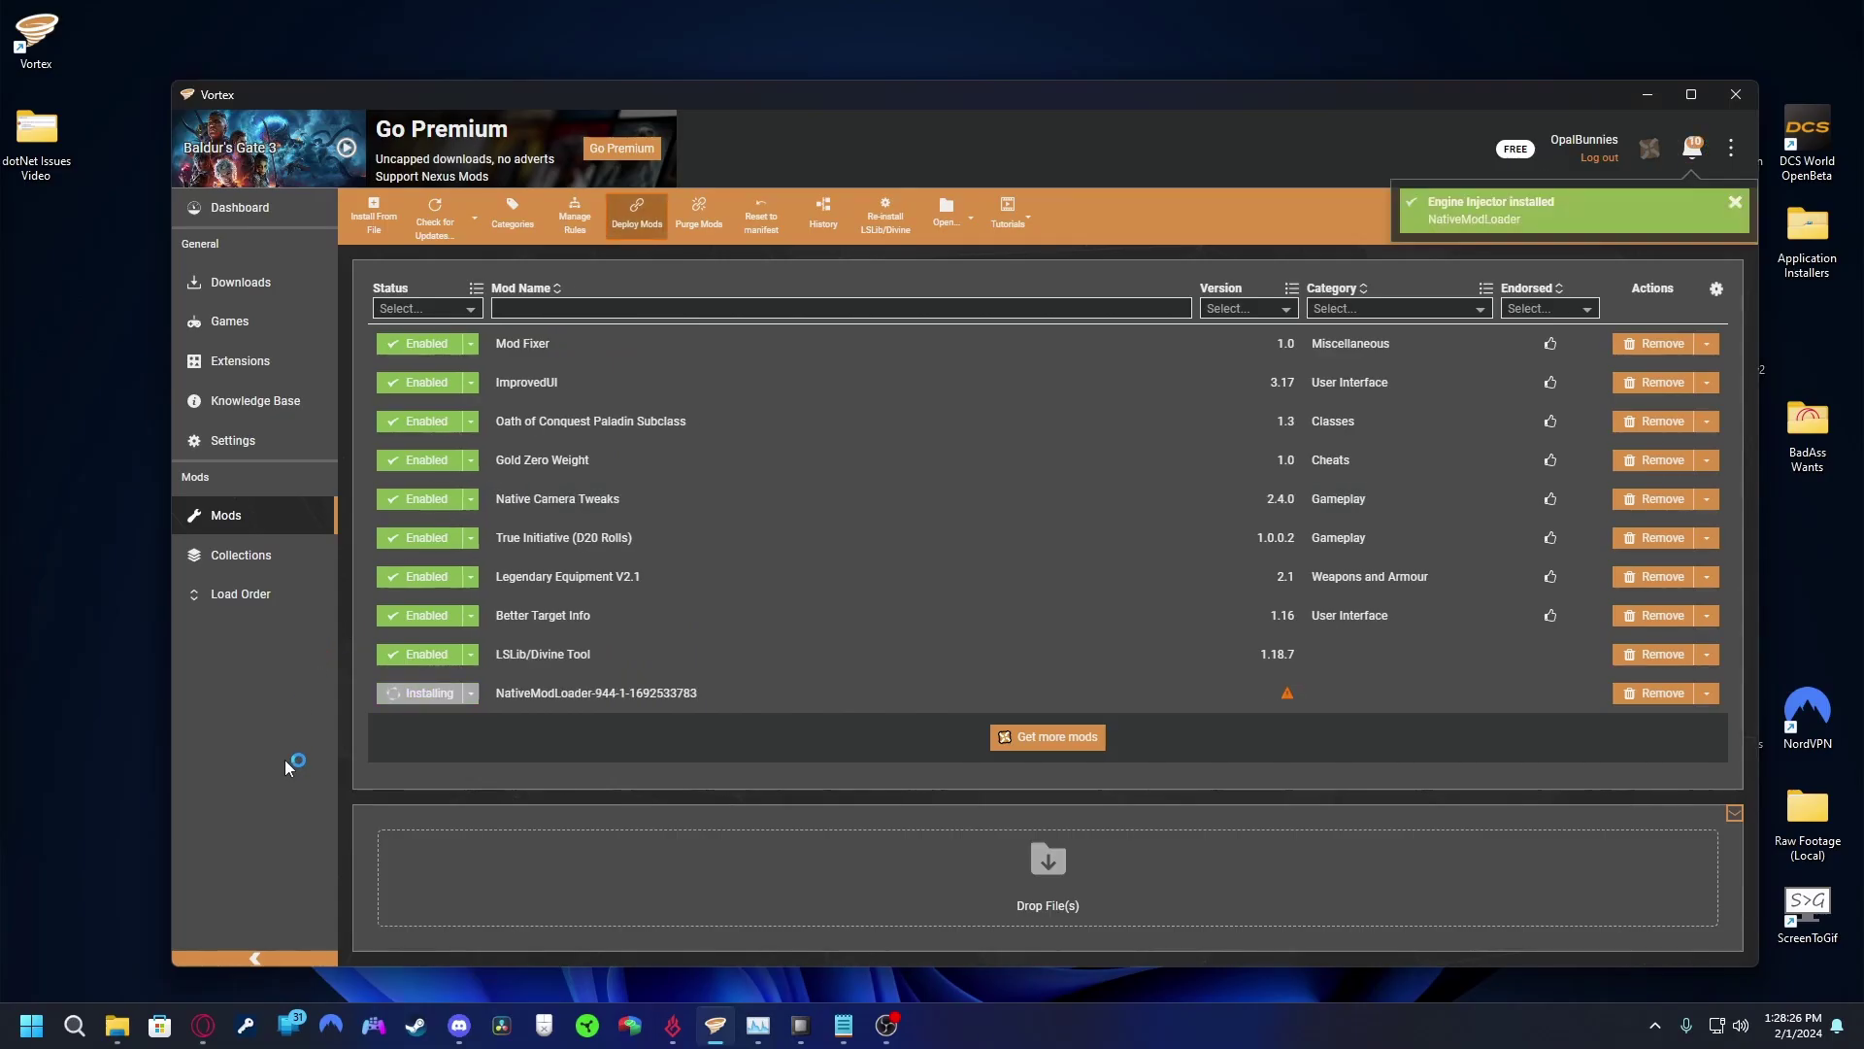